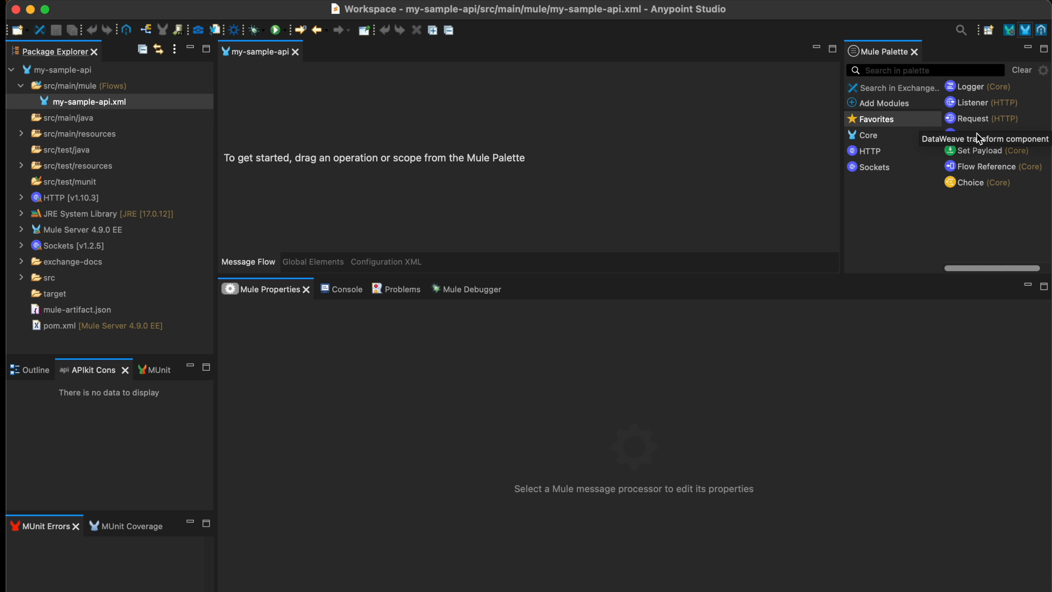
Add an HTTP Listener to the empty canvas and create its connector configuration with the default HTTP protocol, all interfaces and port 8081
left_click(976, 133)
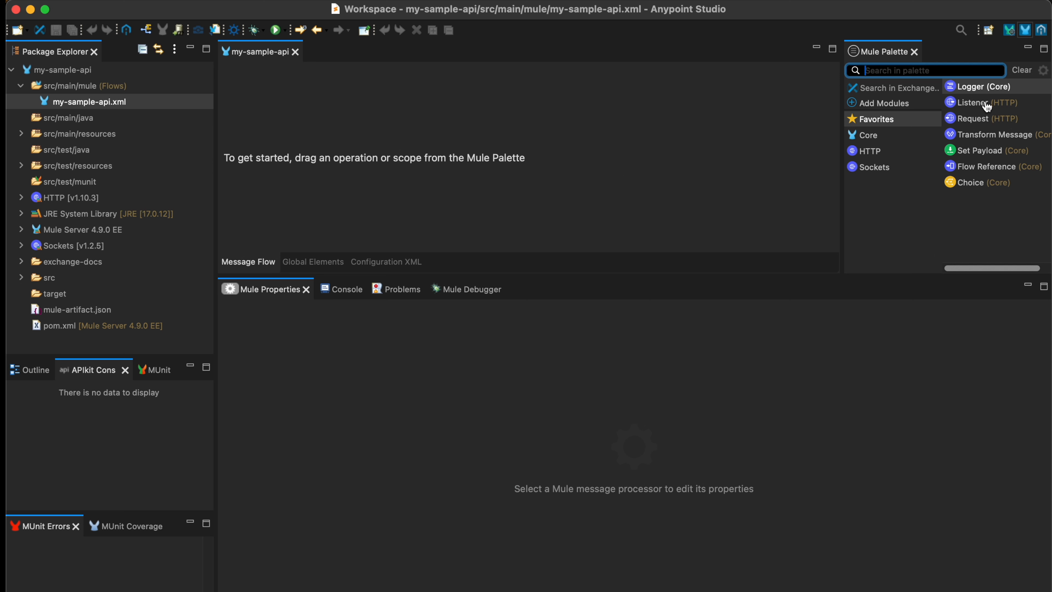
left_click_drag(981, 104, 297, 102)
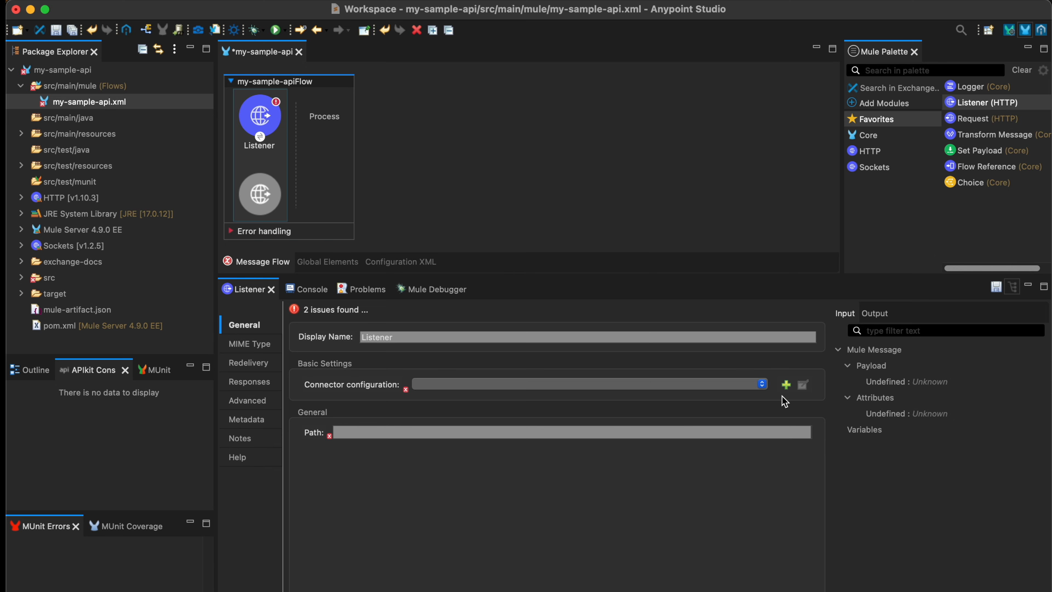
left_click(786, 385)
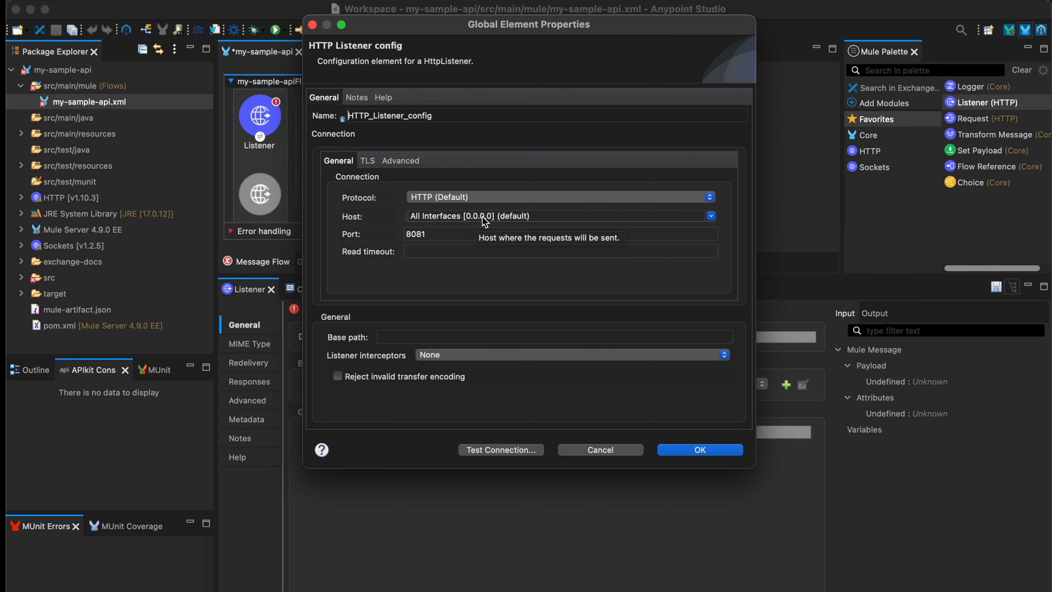
left_click(442, 240)
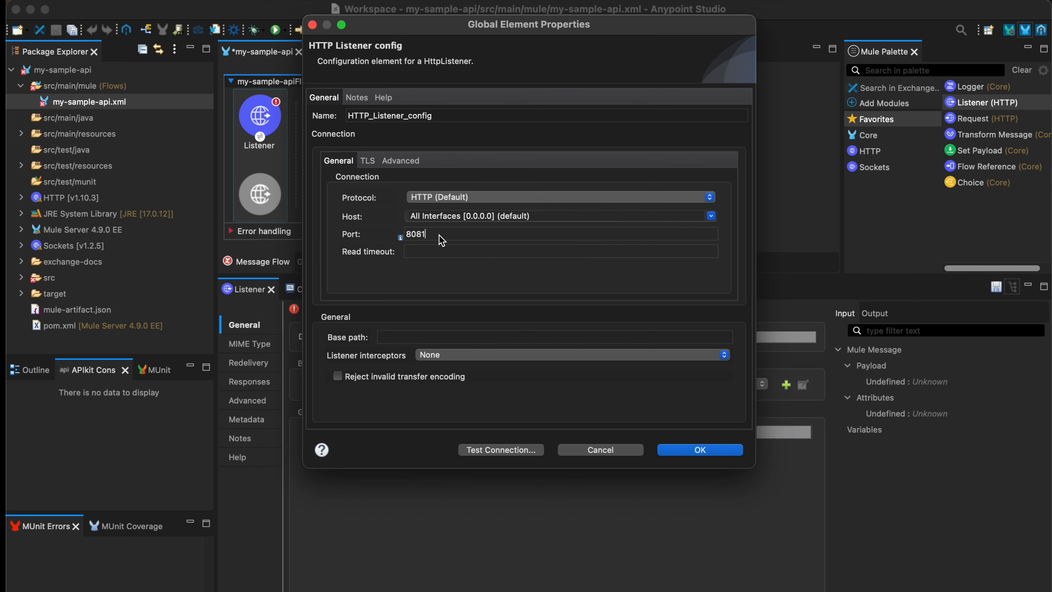
left_click(484, 198)
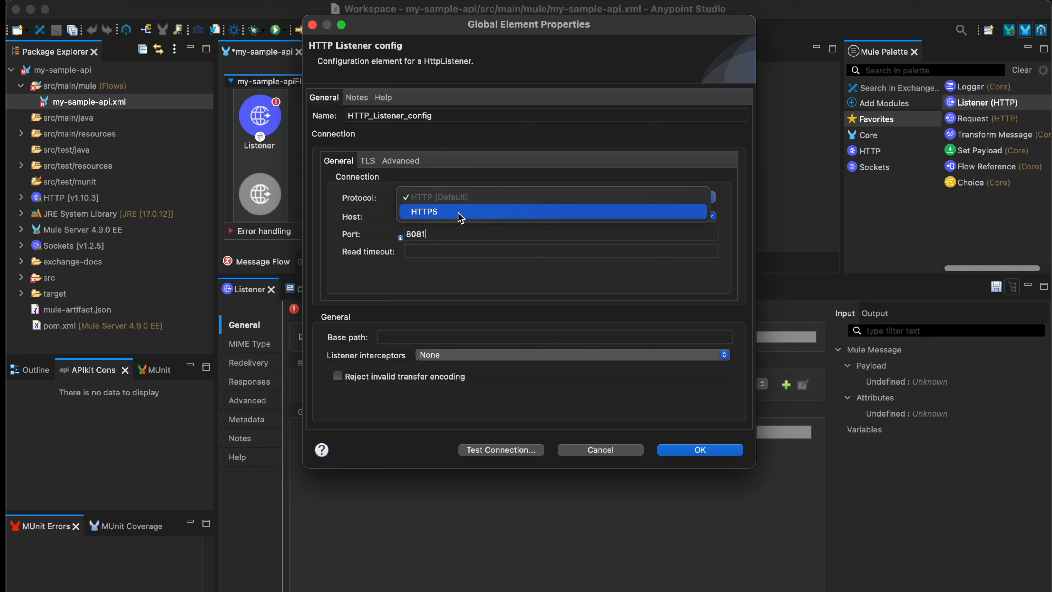
left_click(451, 262)
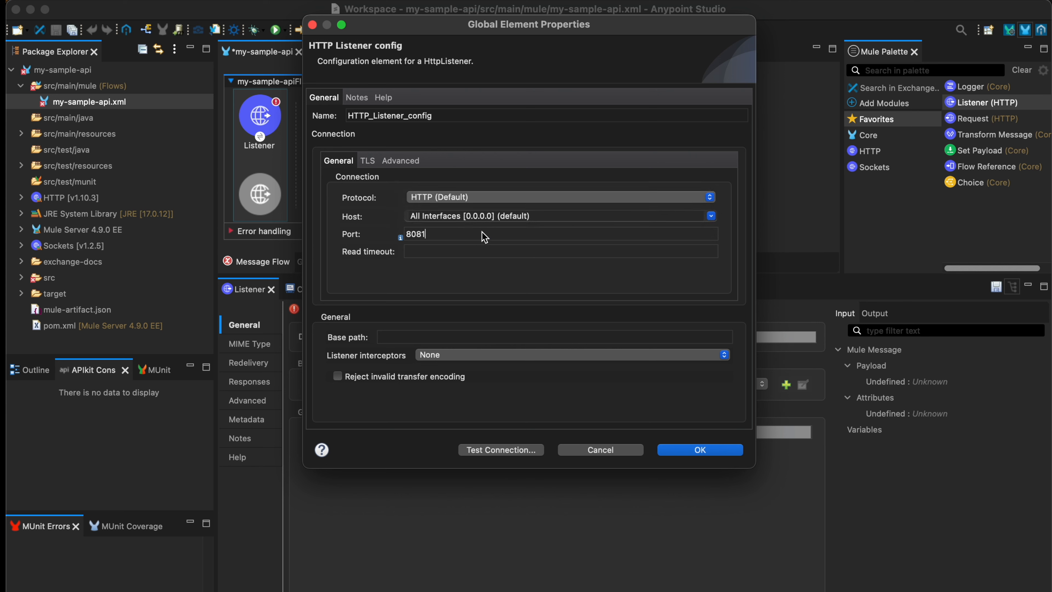
left_click(694, 452)
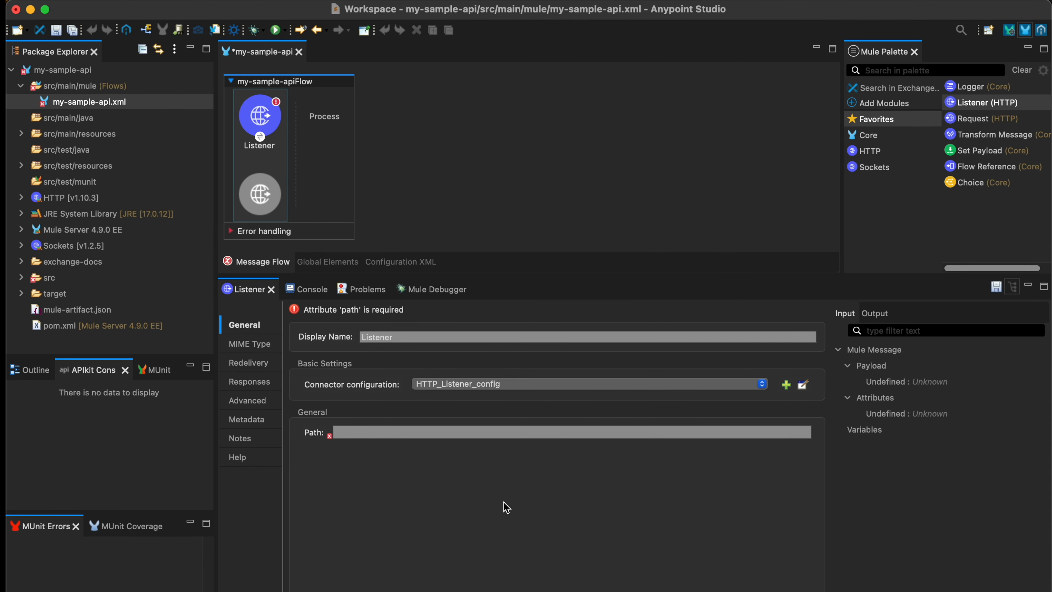
Set the Listener's path to /sampleapi and save the flow file
type("/sampleapi")
key("cmd+s")
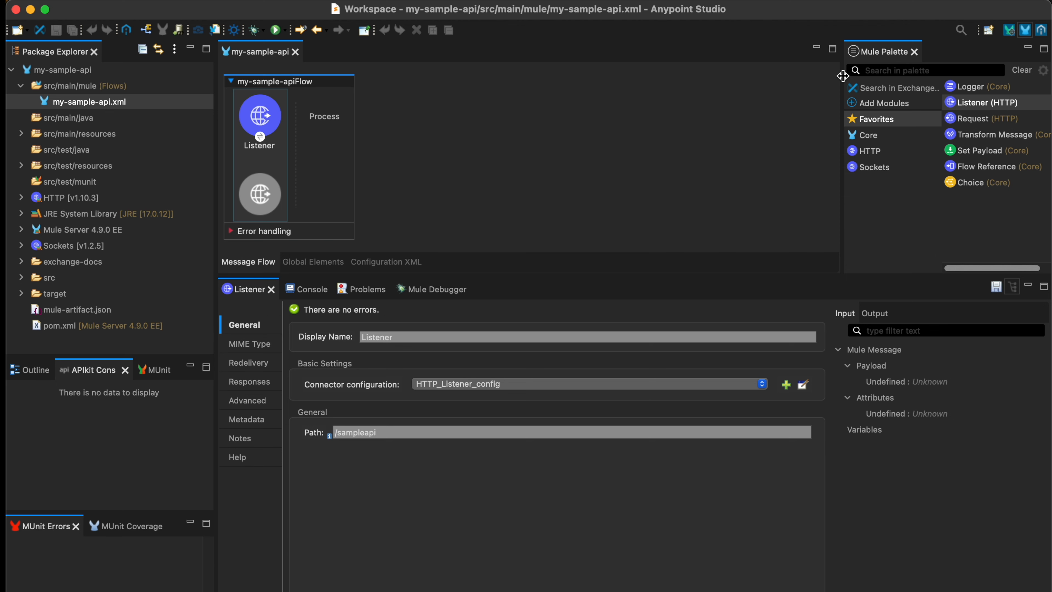
Add a Logger after the Listener with the message "Hello, This is a sample API" and save all files
left_click_drag(982, 87, 334, 132)
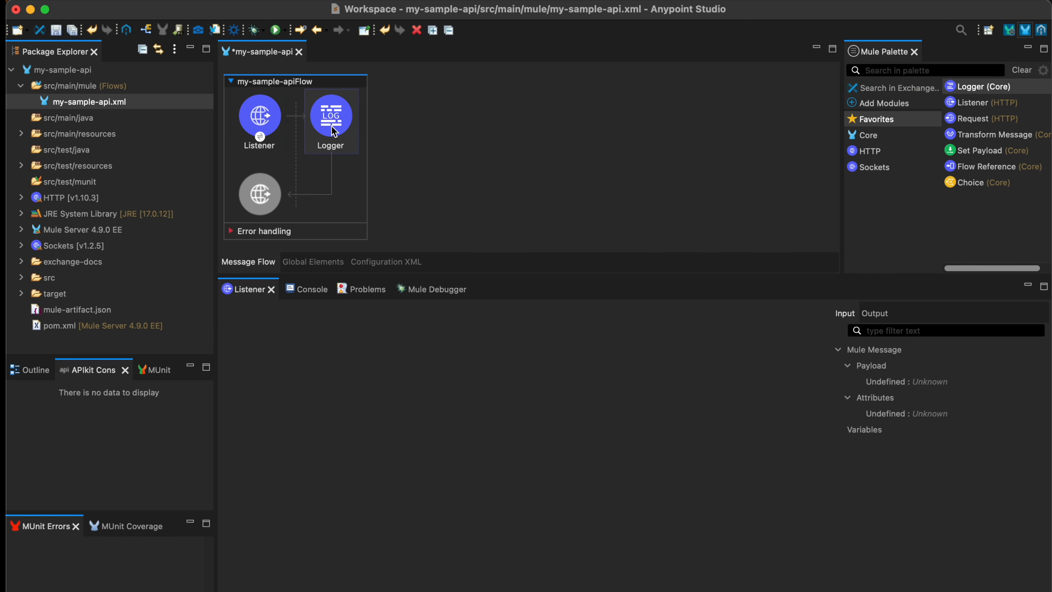
left_click(423, 390)
type("Hello, This is a sample API")
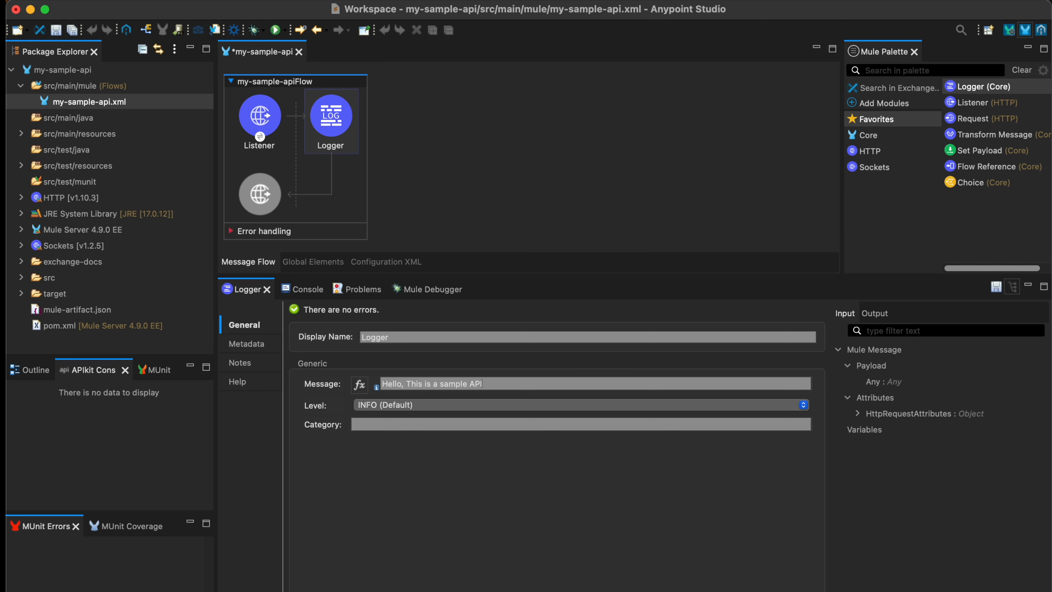
left_click(142, 1)
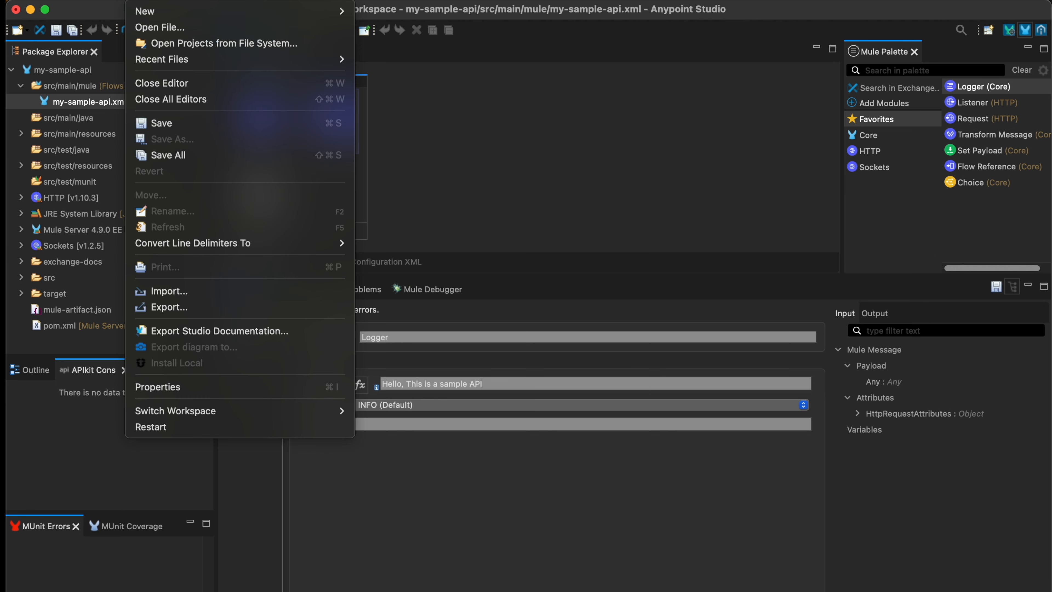
left_click(176, 156)
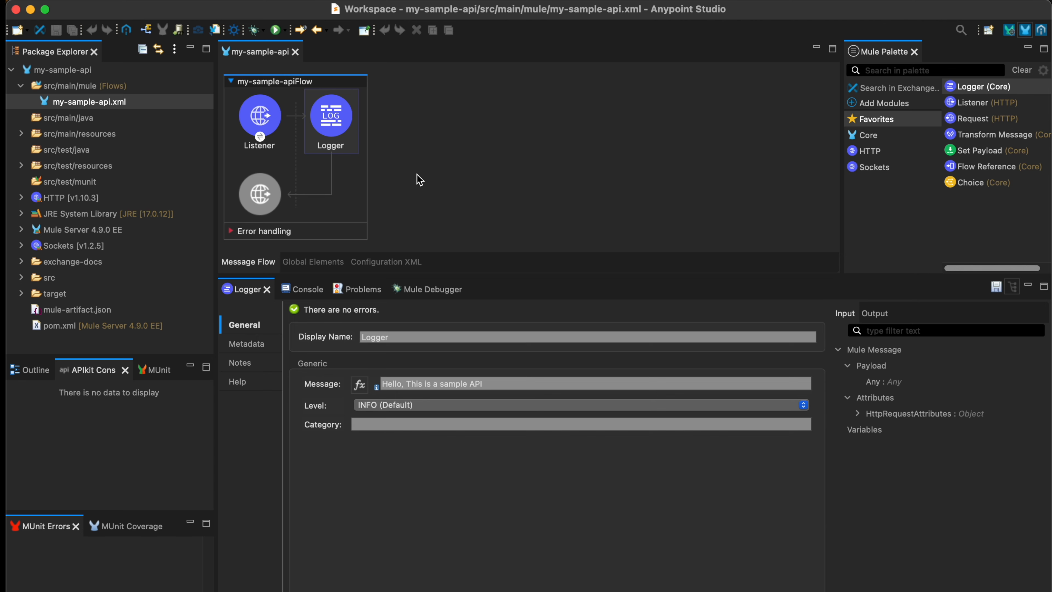
Switch to the Dummy Rest API Example page in the browser and examine the get-all-employees route and its JSON response
key("super+Tab")
key("super+Tab")
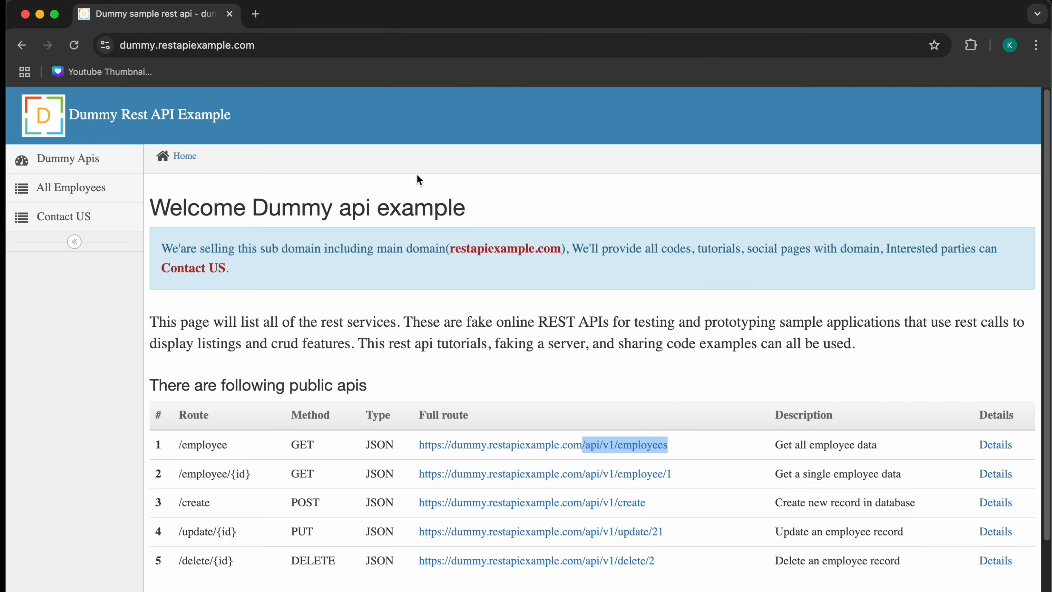
left_click(593, 351)
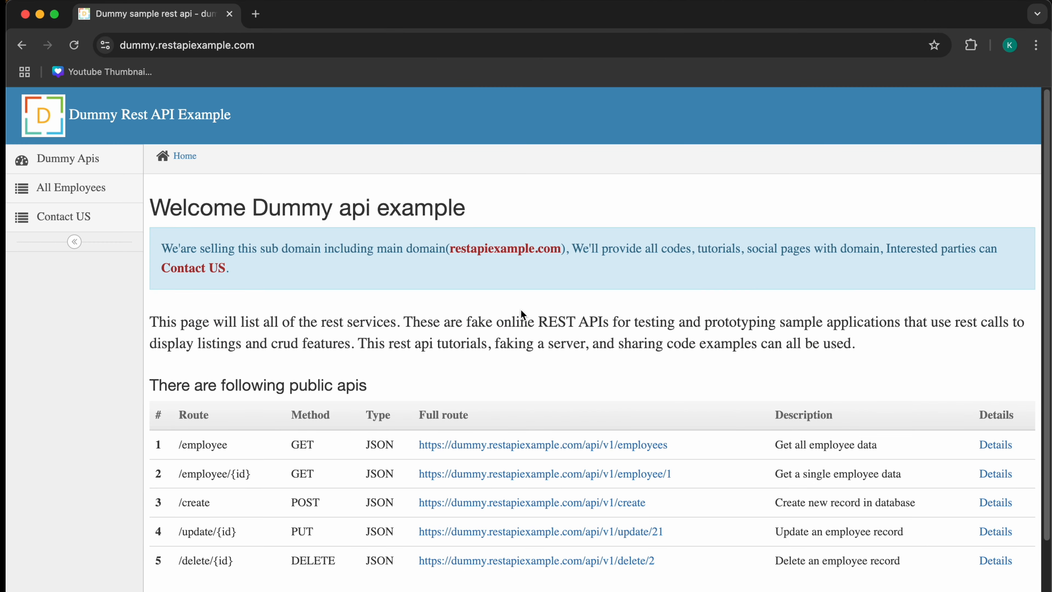
scroll(522, 317, "down", 2)
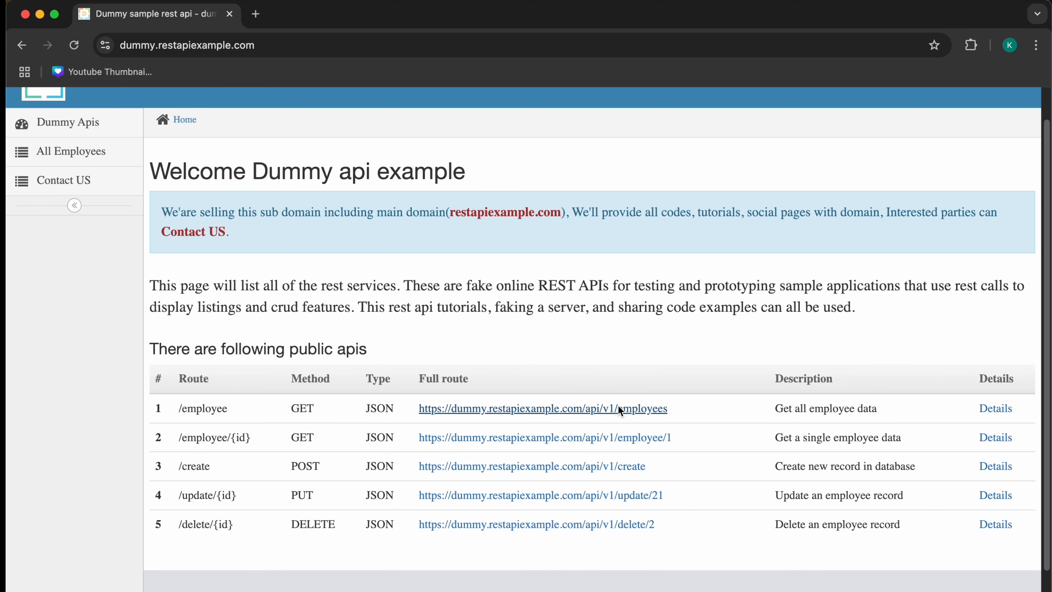
left_click(566, 409)
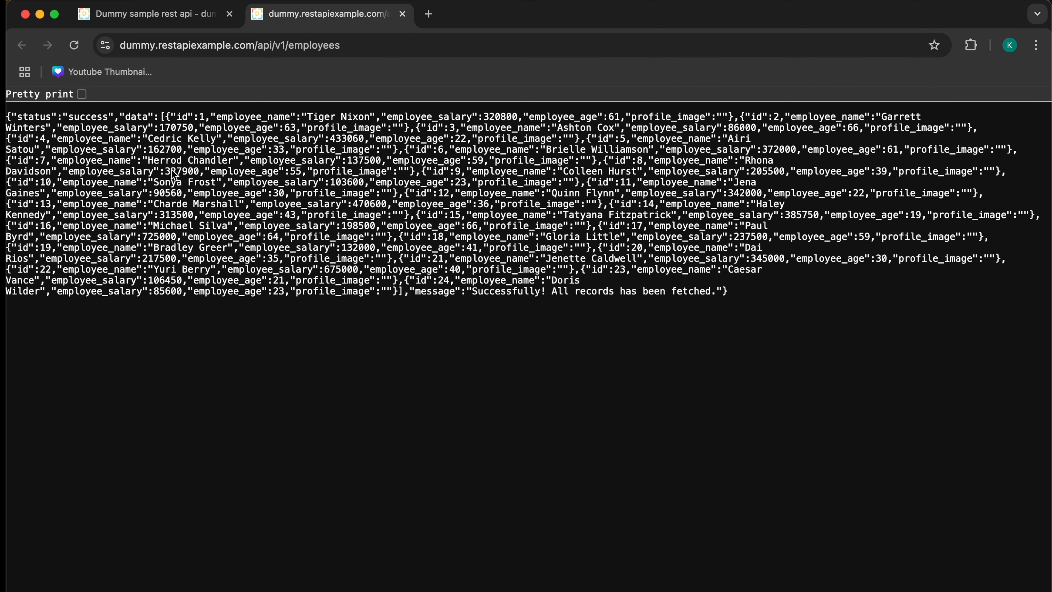
left_click_drag(116, 115, 179, 259)
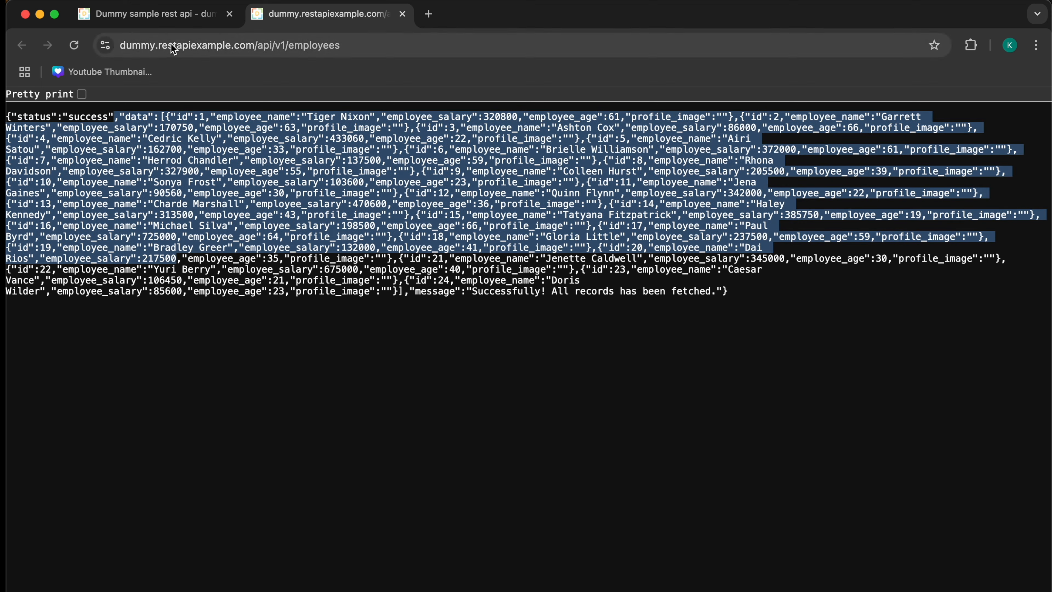
left_click(161, 19)
left_click_drag(679, 408, 422, 413)
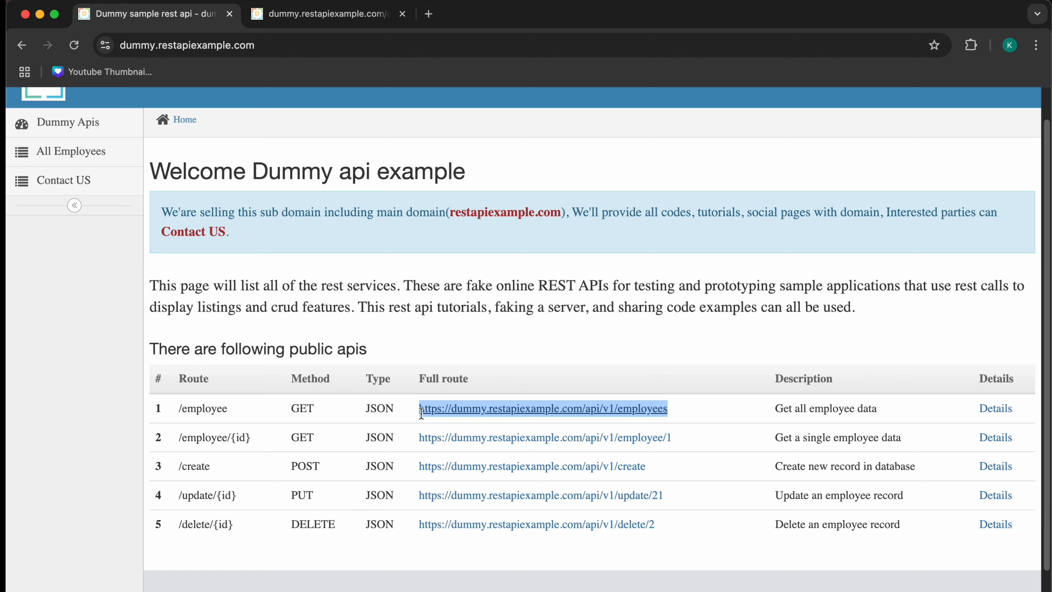
Switch back to Anypoint Studio and create a second flow below the first with an HTTP Listener as its source
key("super+Tab")
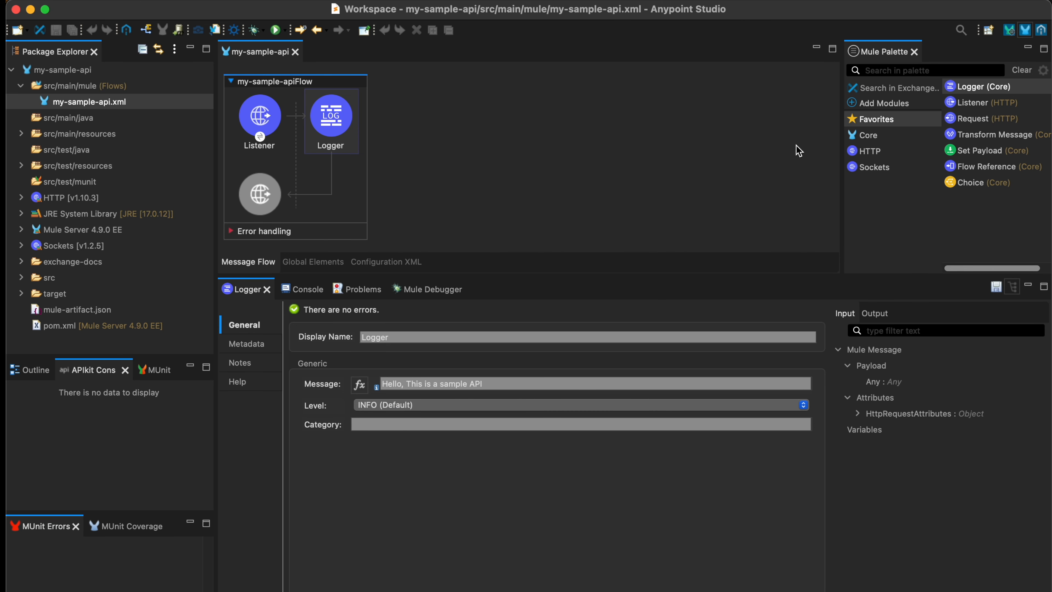
left_click_drag(971, 89, 503, 242)
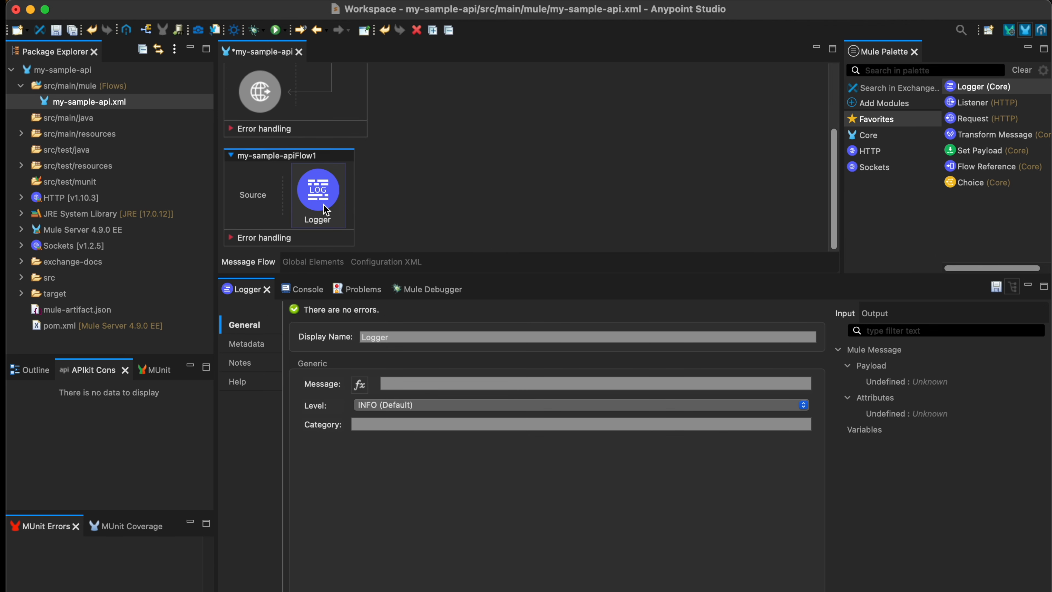
key("Delete")
left_click_drag(981, 102, 252, 207)
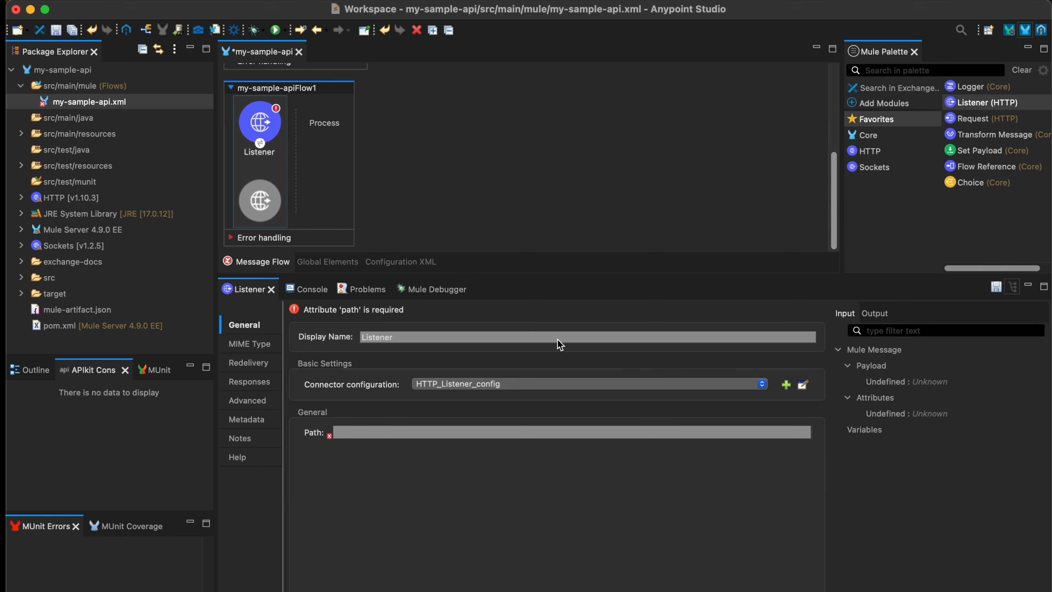
Create a new configuration for the second flow's Listener with port 8082 and base path /api
left_click(802, 386)
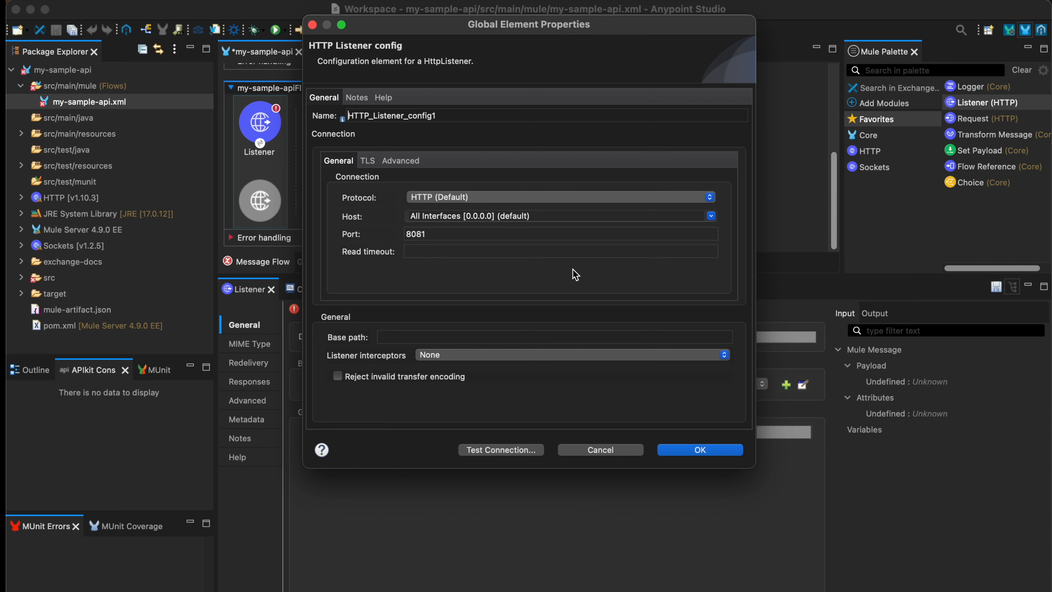
left_click(438, 238)
key("BackSpace")
type("2")
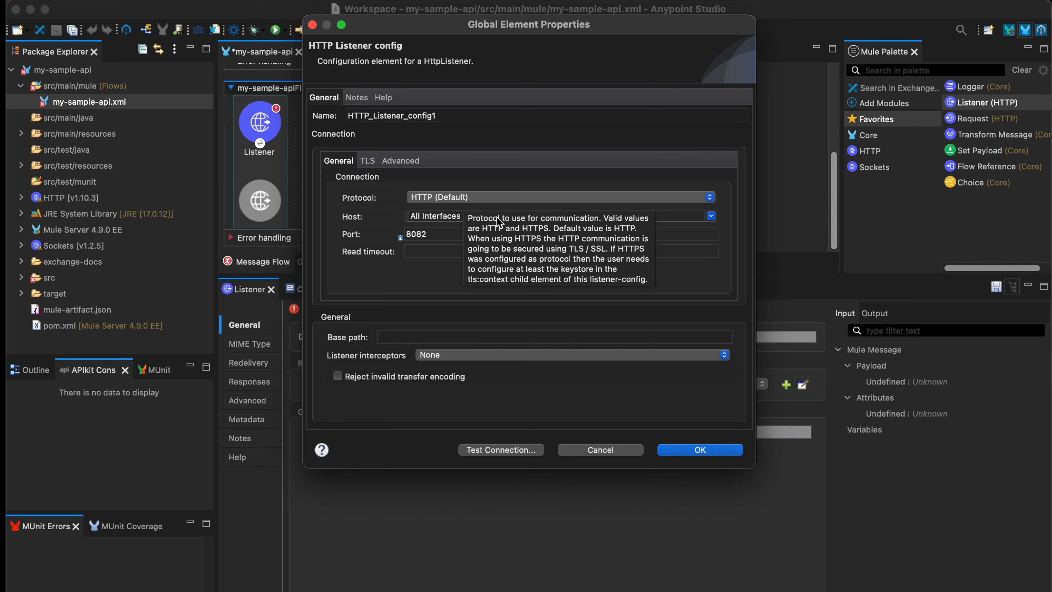
left_click(470, 336)
type("/api")
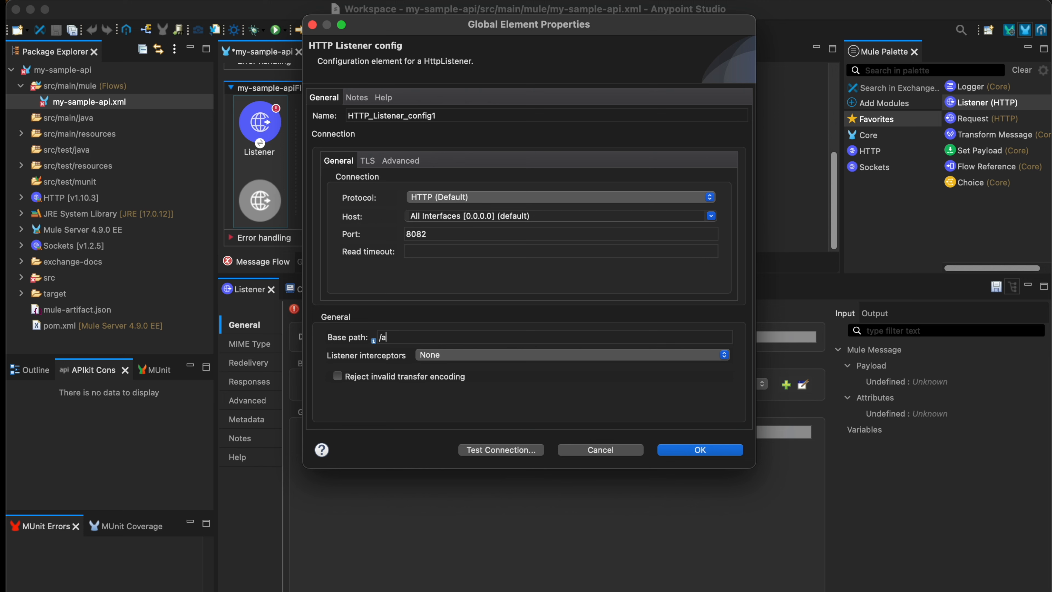
left_click(699, 449)
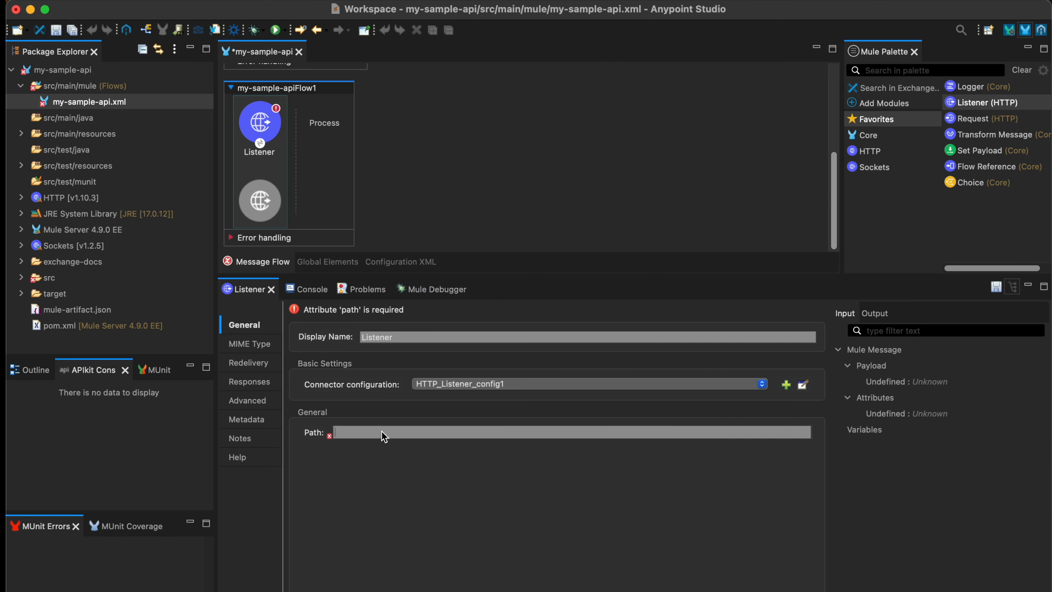
Set the second Listener's path to /v1/employees, taken from the employees route on the dummy API page in the browser, and save all files
type("/")
key("super+Tab")
left_click(684, 410)
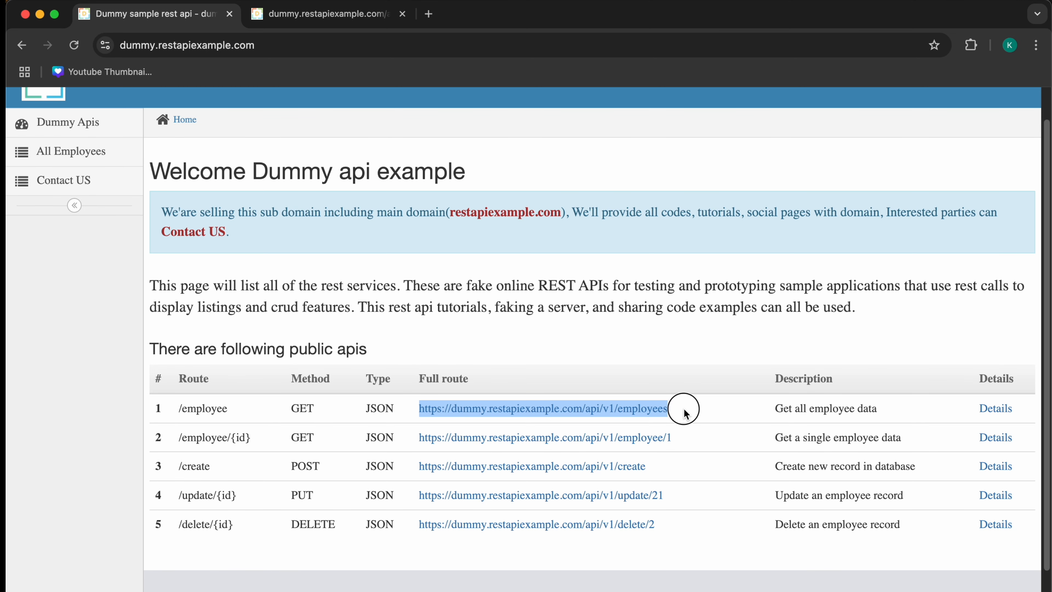
left_click_drag(684, 409, 605, 410)
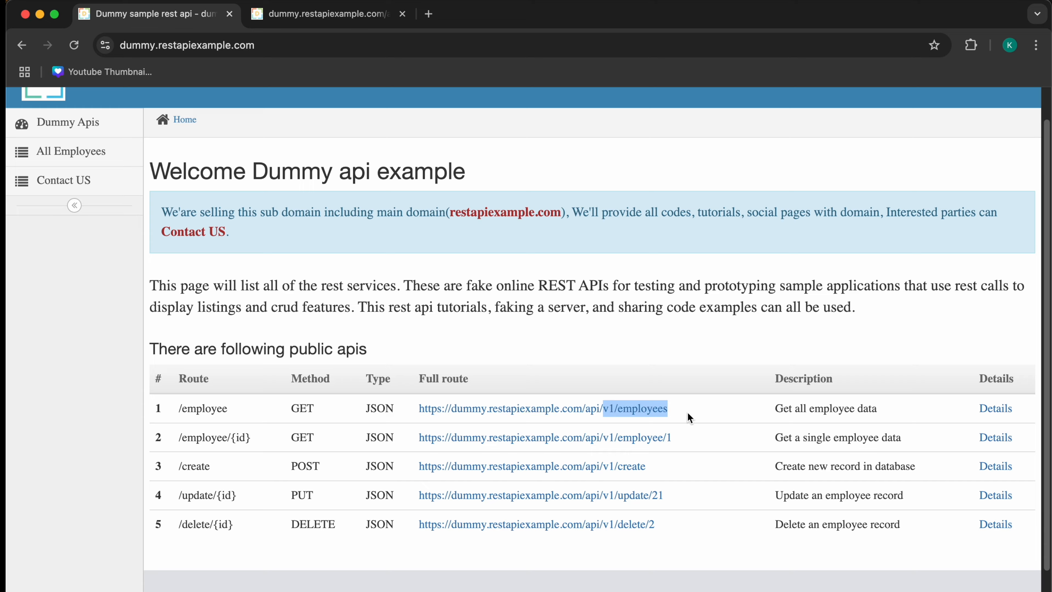
key("super+Tab")
type("v1/employees")
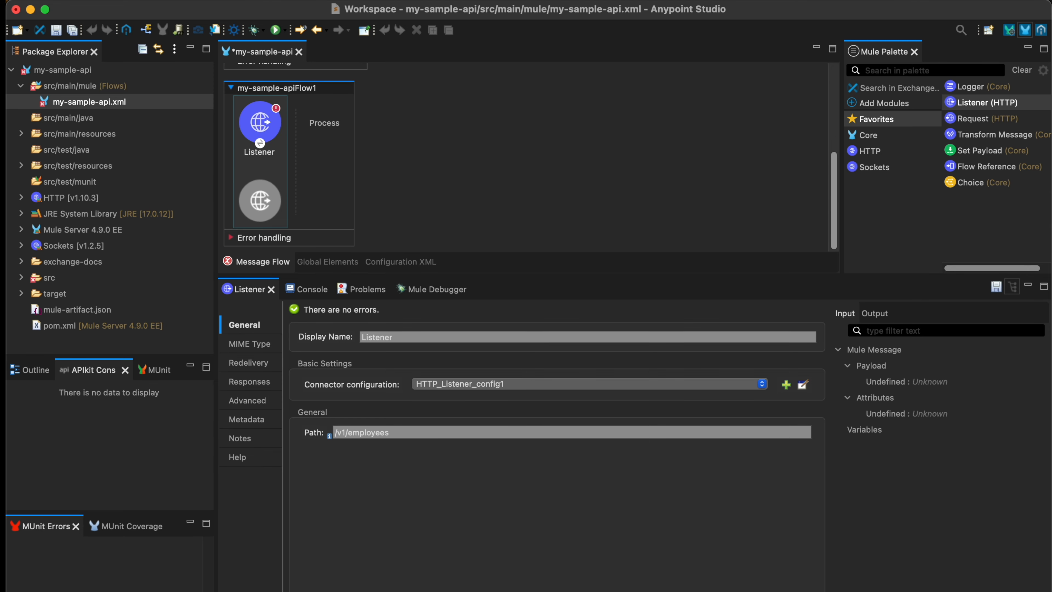
left_click(143, 3)
left_click(176, 156)
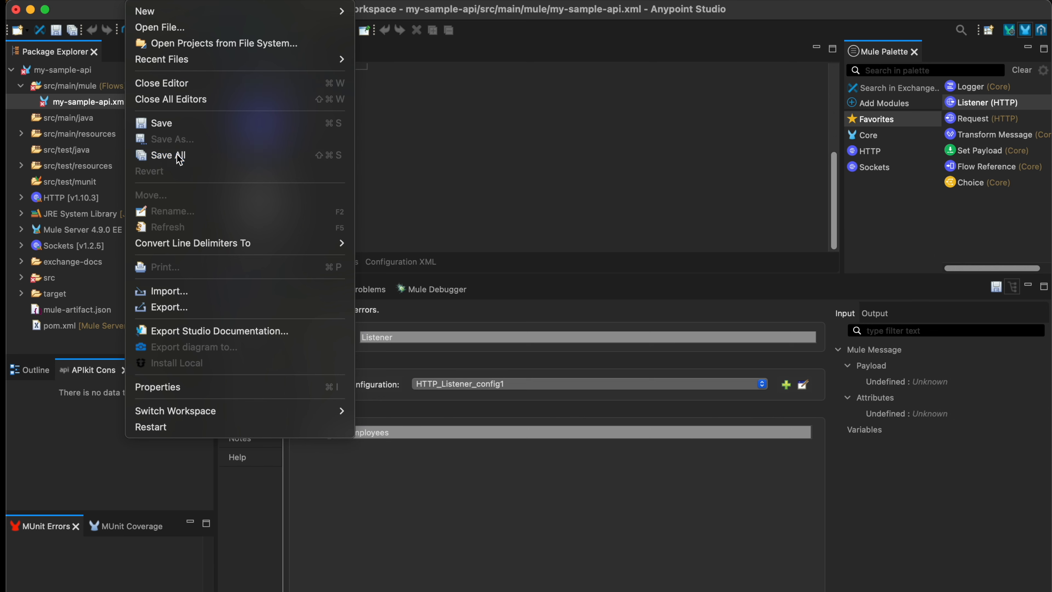
left_click(439, 214)
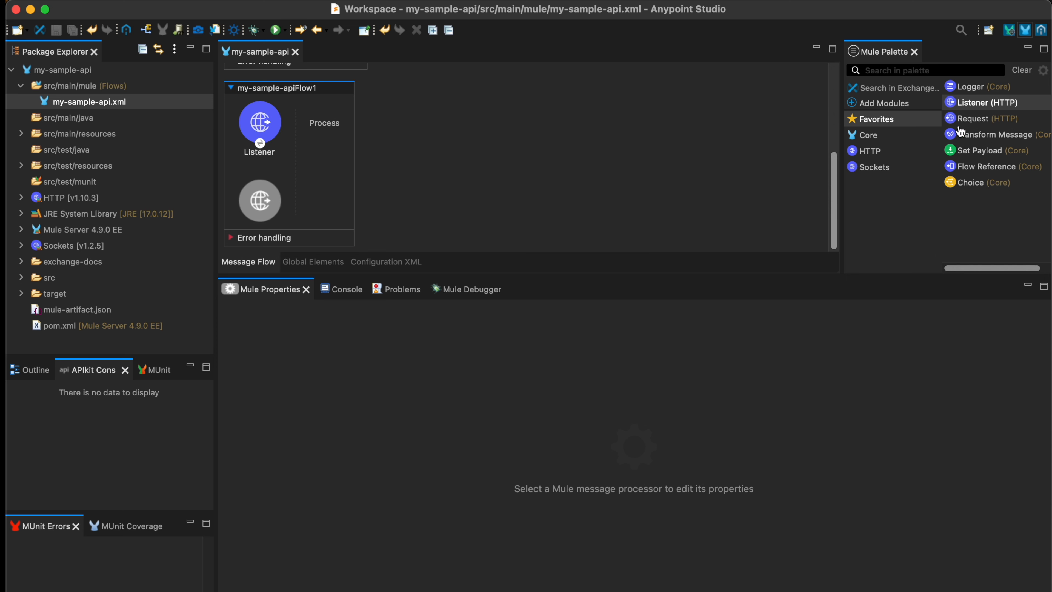
Add an HTTP Request after the second flow's Listener and start a new configuration for it with protocol HTTPS
left_click_drag(972, 122, 320, 135)
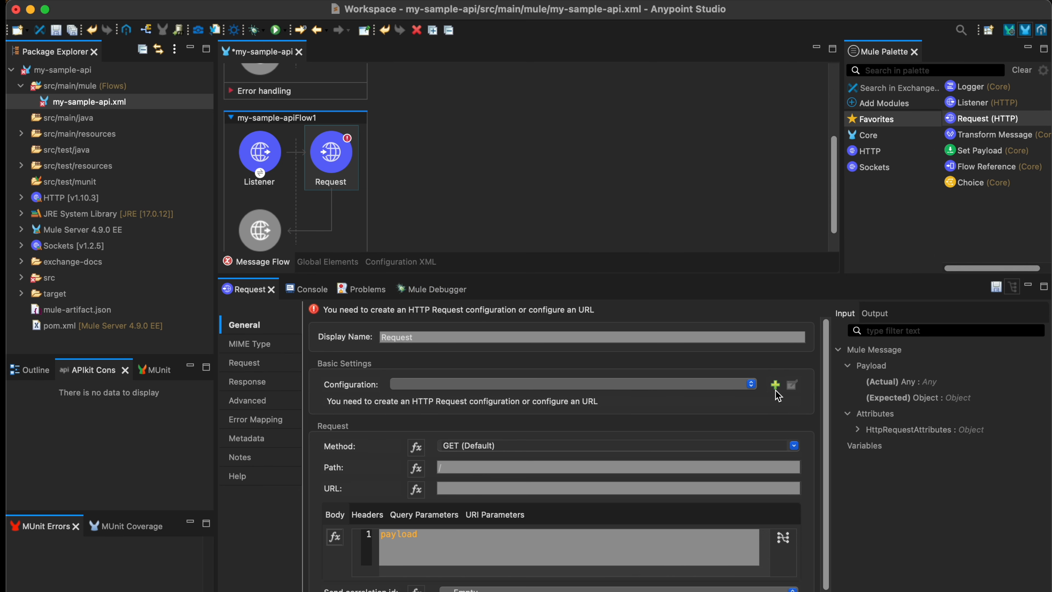
left_click(775, 387)
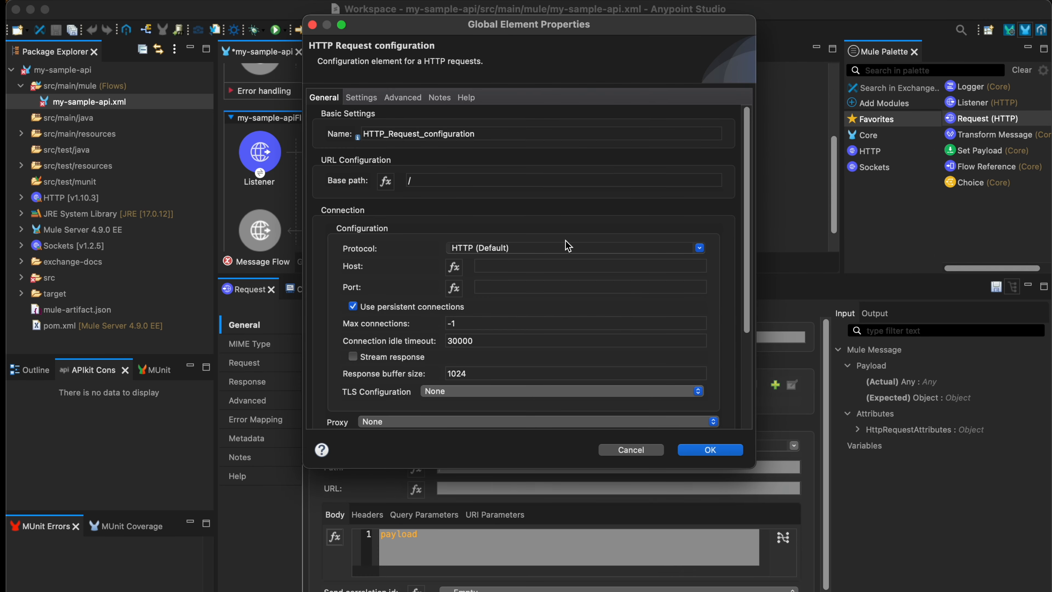
left_click(528, 251)
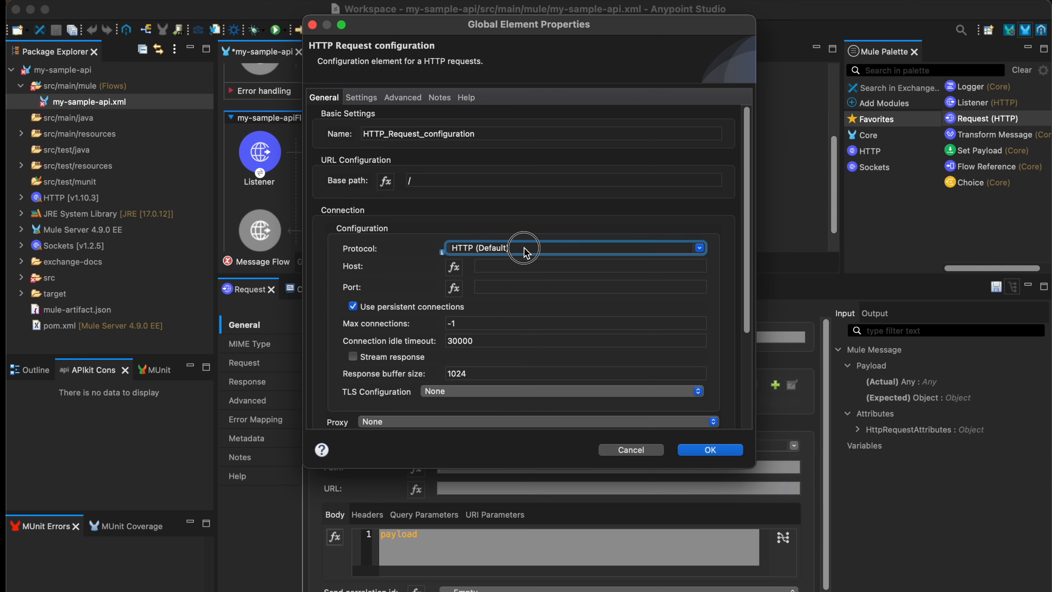
left_click(701, 249)
left_click(472, 287)
Set the request configuration's host to dummy.restapiexample.com, copied from the employees route on the dummy API page in the browser
key("super+Tab")
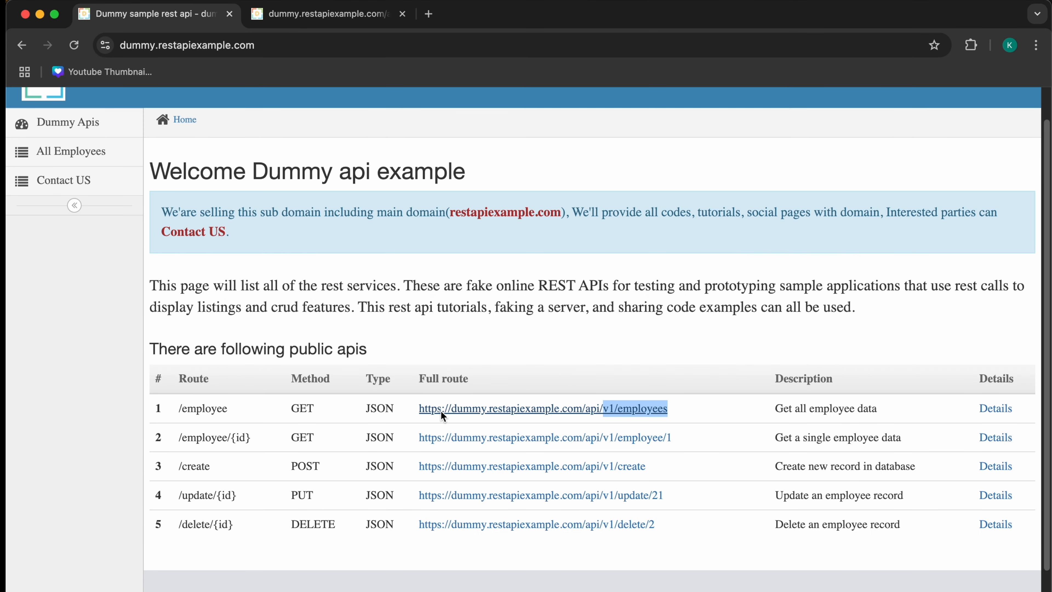
key("super+Tab")
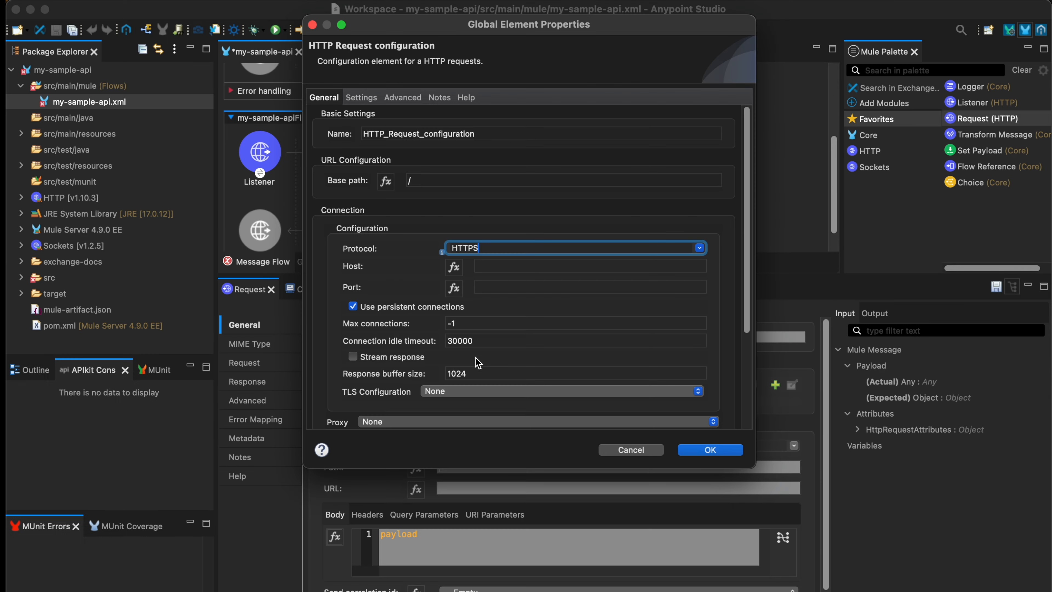
key("super+Tab")
left_click_drag(683, 415, 453, 410)
key("super+c")
key("super+Tab")
left_click(513, 269)
key("super+v")
left_click_drag(583, 267, 618, 335)
key("BackSpace")
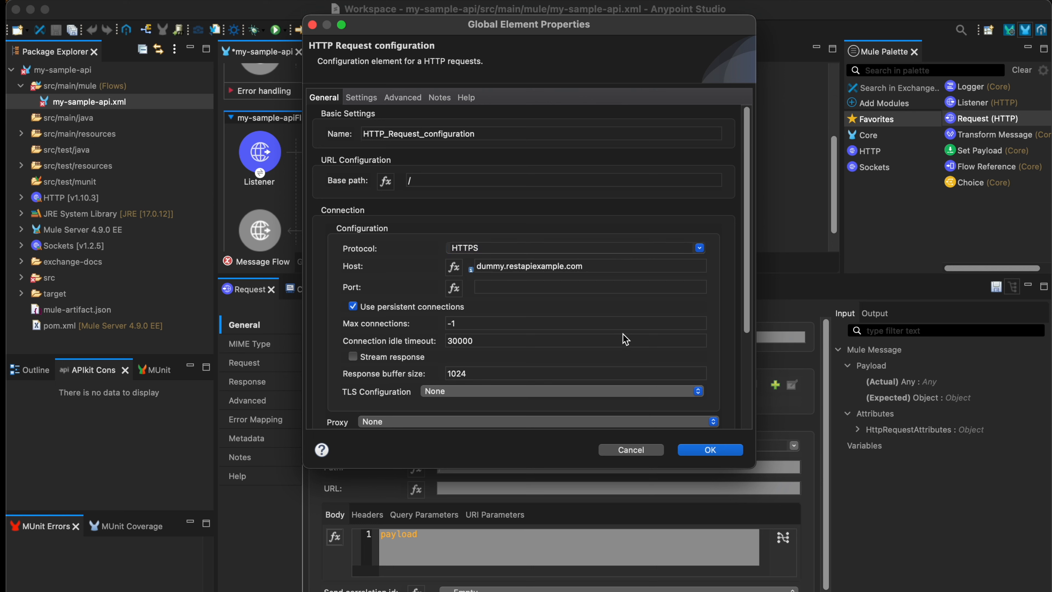
Set the request configuration's port to 443 and check the available TLS configuration options
left_click(514, 289)
type("443")
scroll(539, 394, "down", 3)
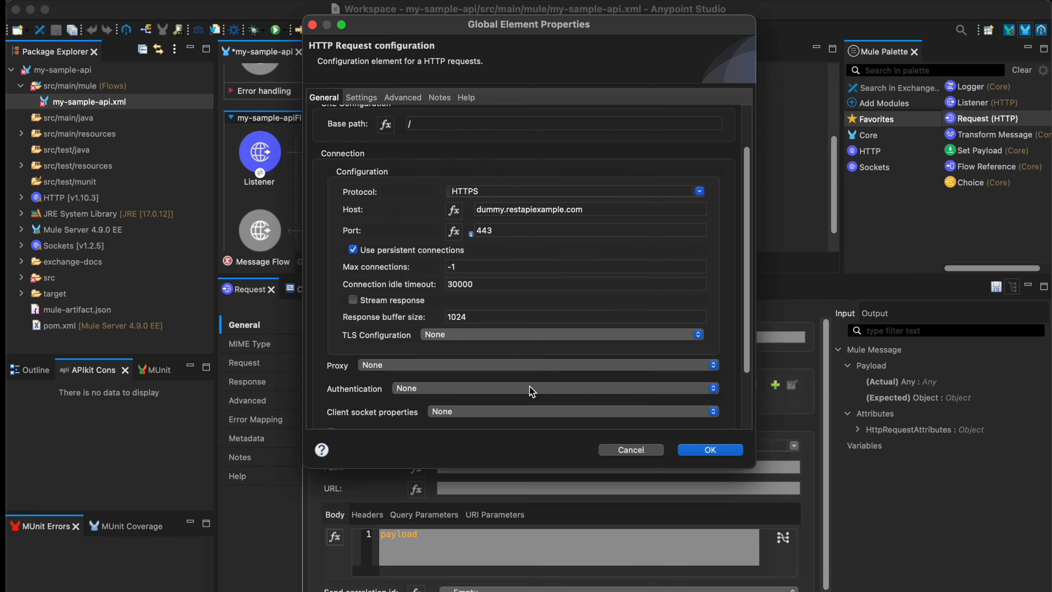
left_click(479, 335)
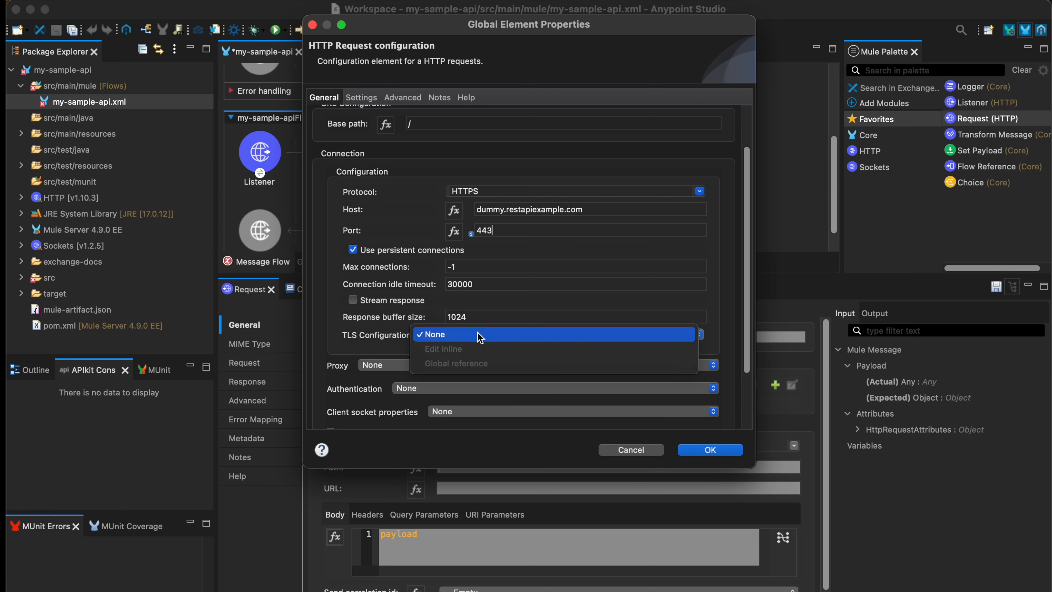
left_click(365, 356)
scroll(358, 357, "down", 2)
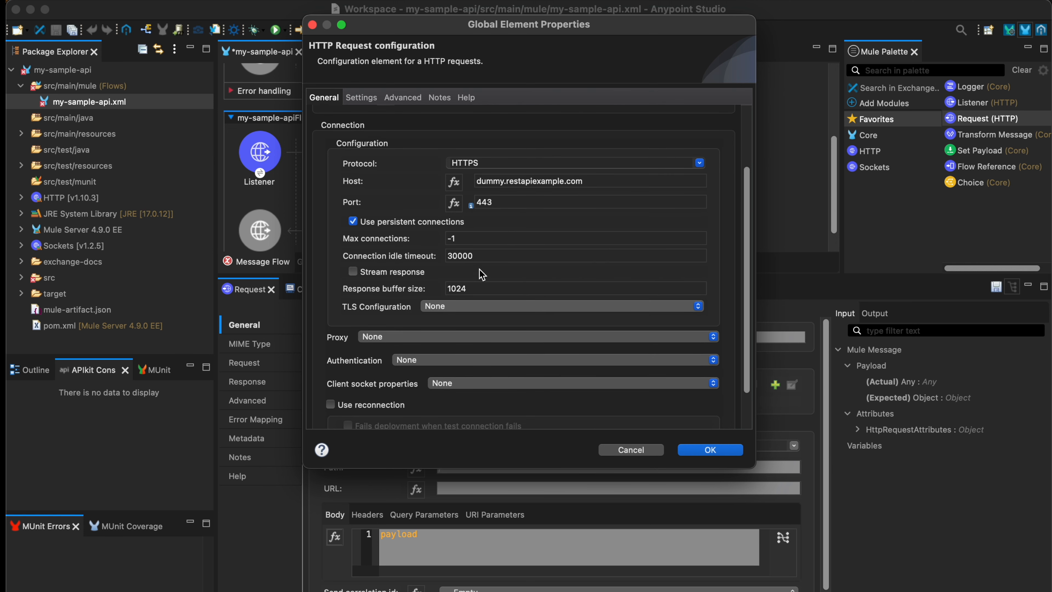
scroll(481, 273, "down", 2)
Try Basic authentication for the request configuration and return the authentication to None
left_click(444, 316)
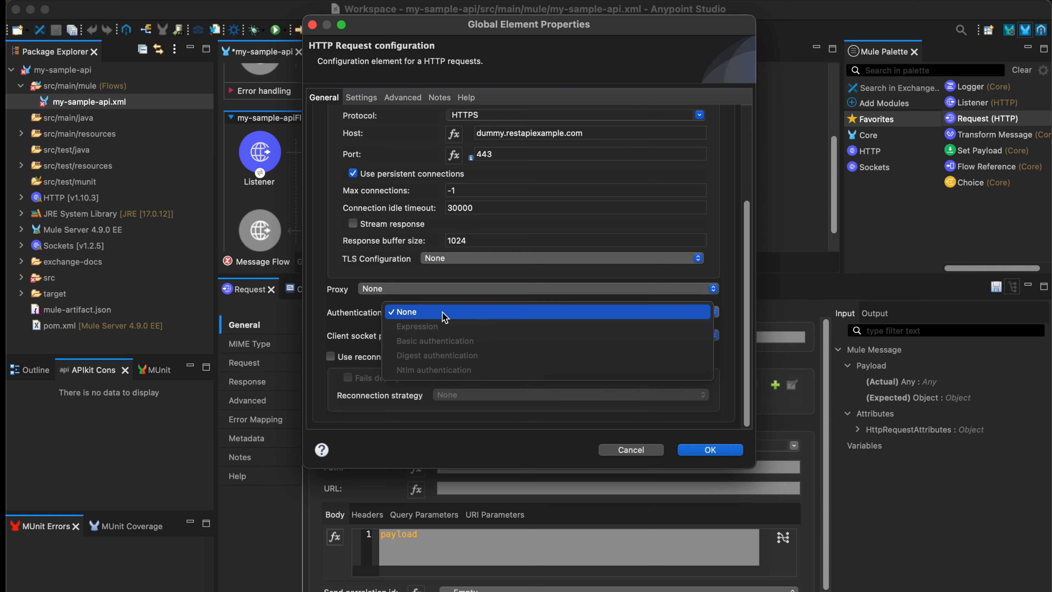
left_click(449, 342)
left_click(479, 314)
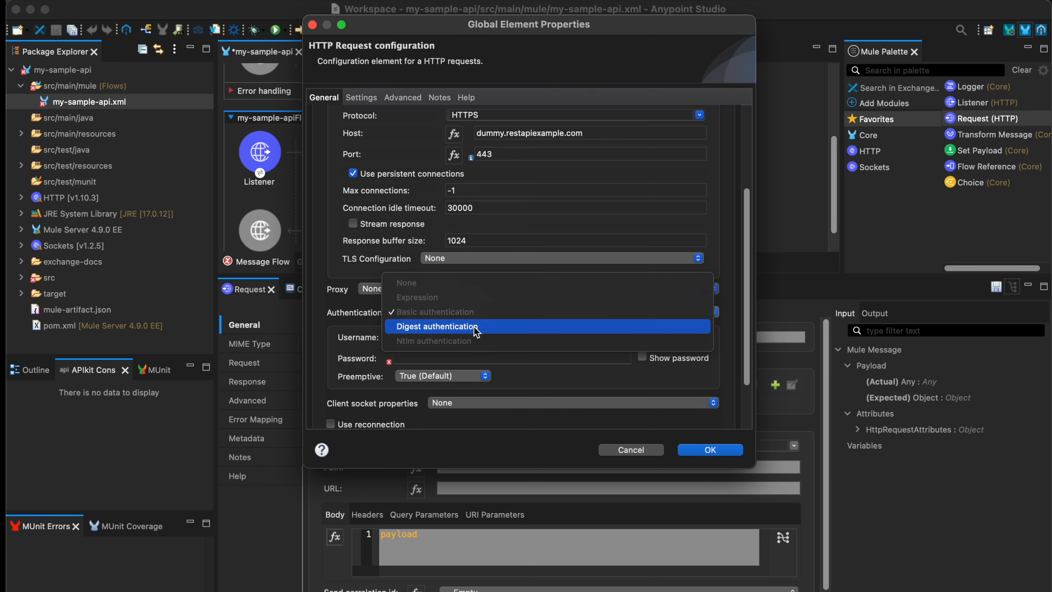
left_click(359, 301)
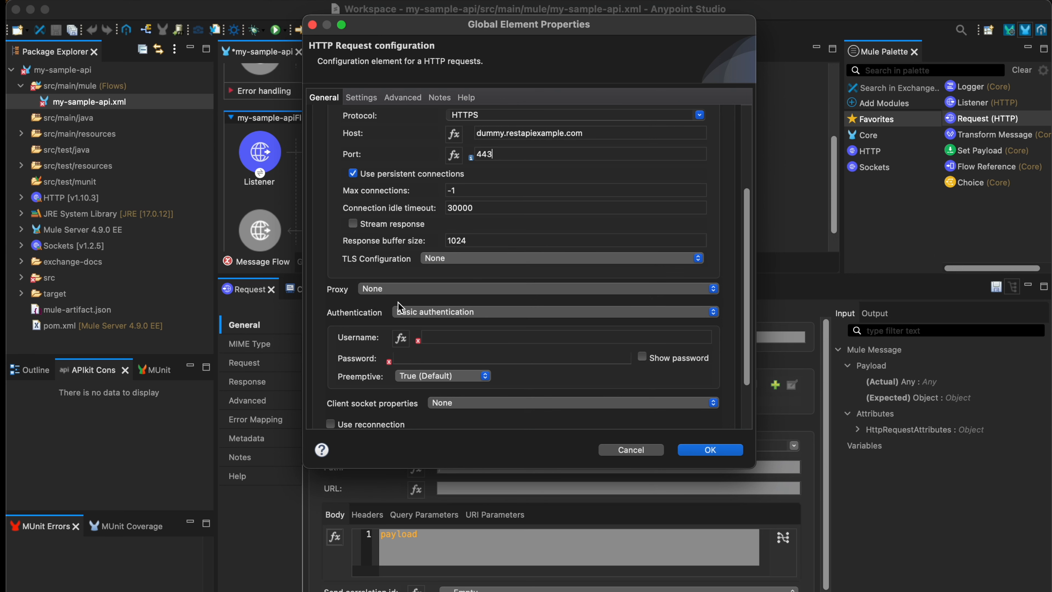
left_click(423, 312)
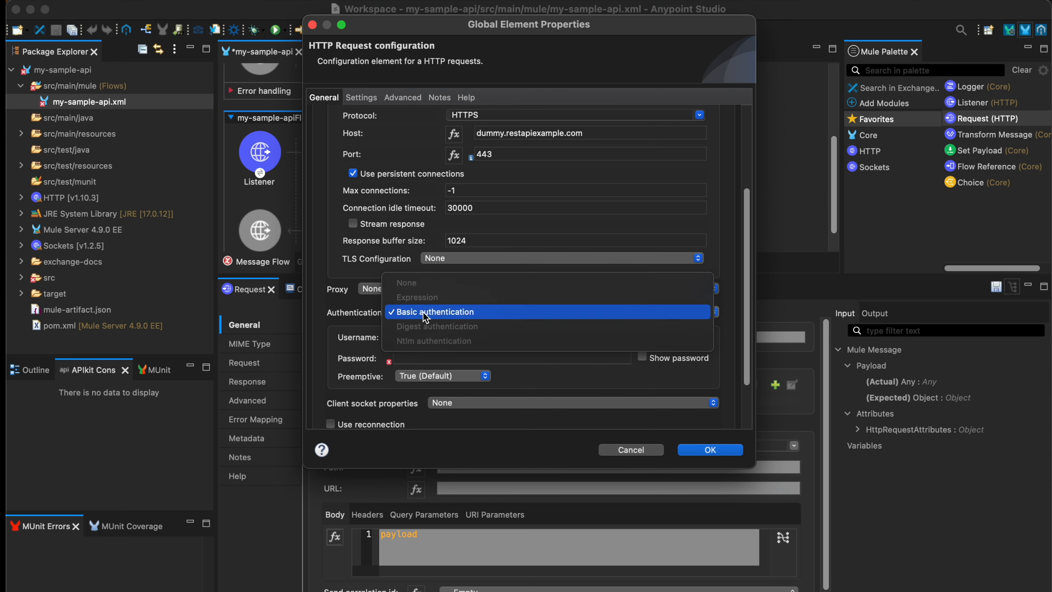
left_click(425, 283)
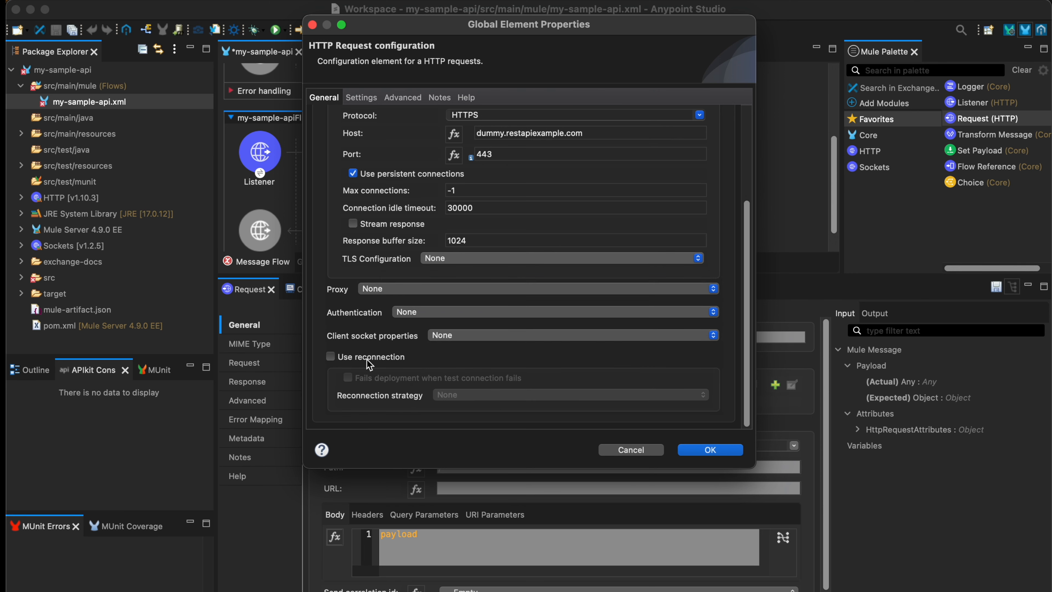
Enable reconnection for the request configuration and choose the Standard reconnection strategy
left_click(331, 356)
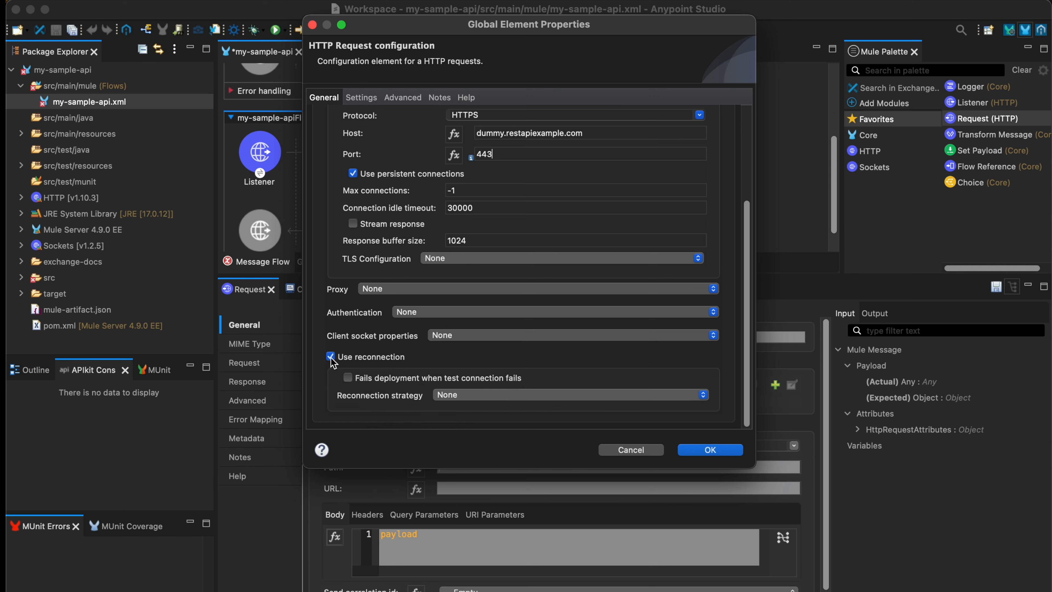
left_click(471, 394)
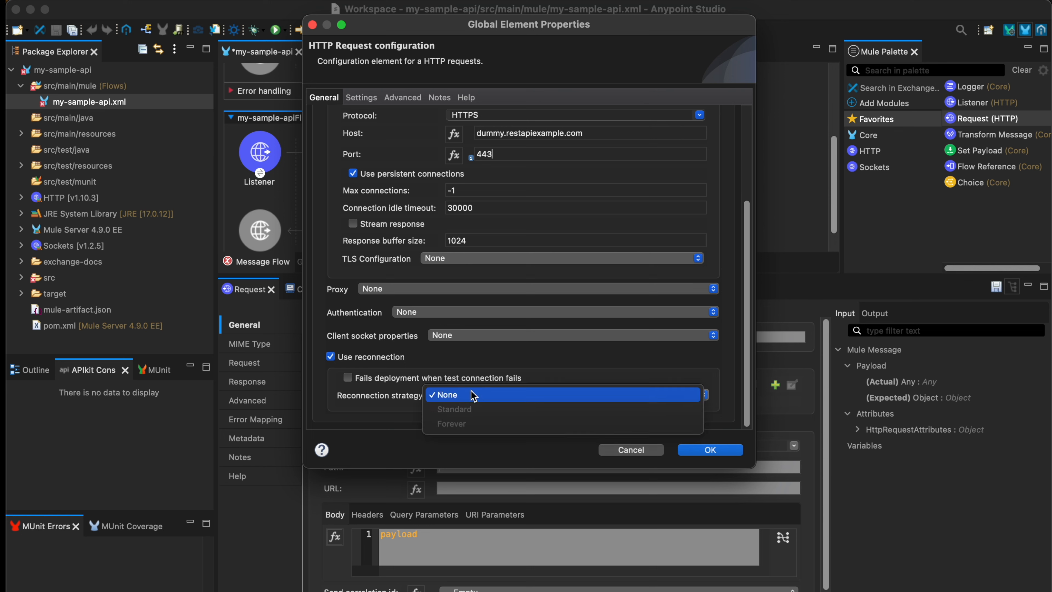
left_click(481, 413)
scroll(535, 369, "down", 3)
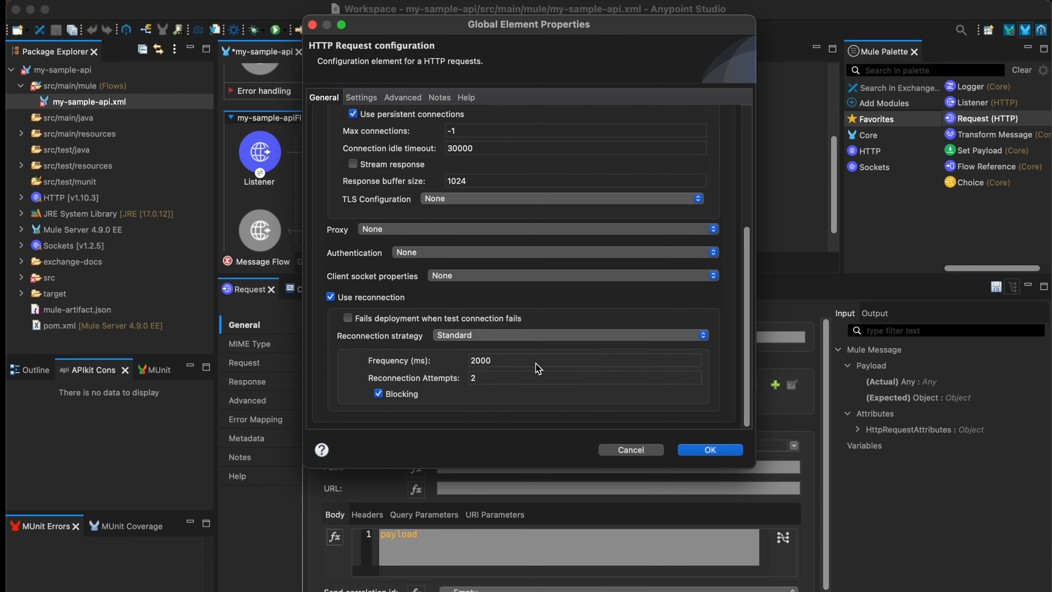
Try out the Standard strategy's attempts and frequency settings, and switch the reconnection strategy to Forever
left_click(508, 377)
key("BackSpace")
left_click(481, 360)
double_click(490, 362)
left_click(506, 364)
left_click(481, 334)
left_click(467, 350)
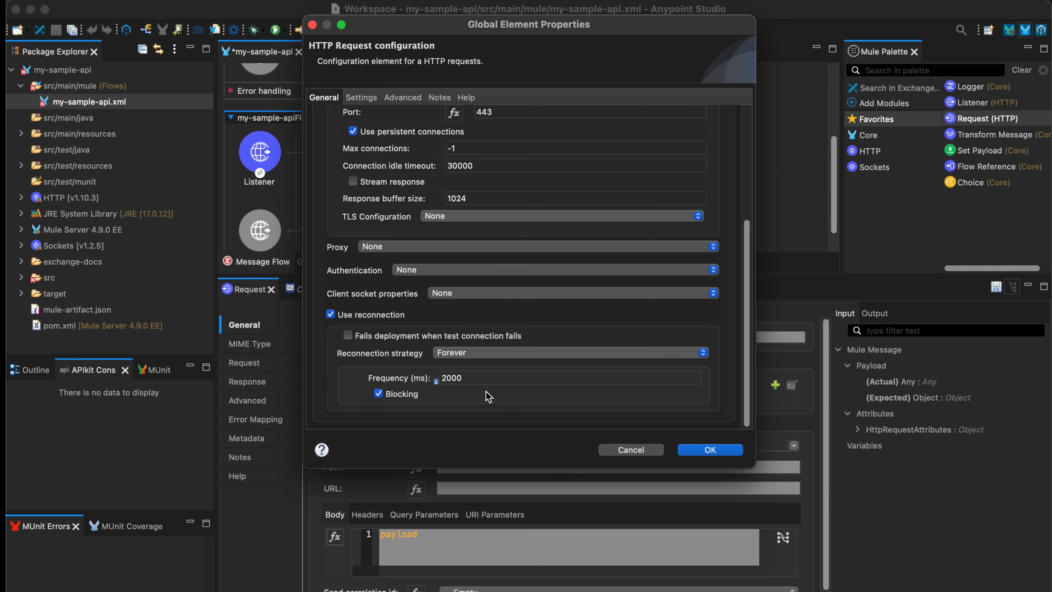
Set the reconnection strategy back to None and confirm the HTTP Request configuration
left_click(488, 354)
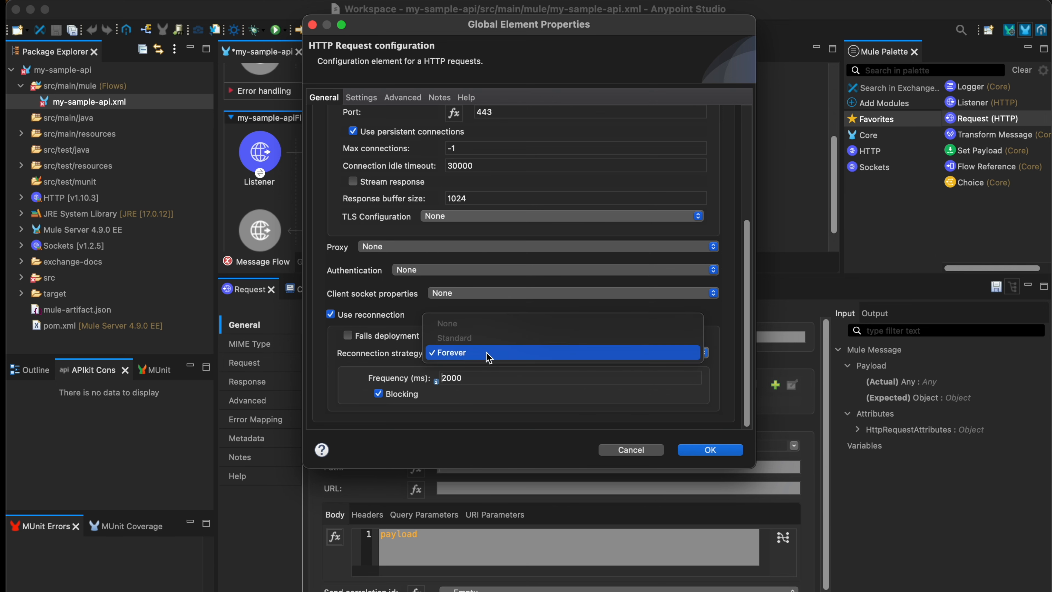
left_click(453, 326)
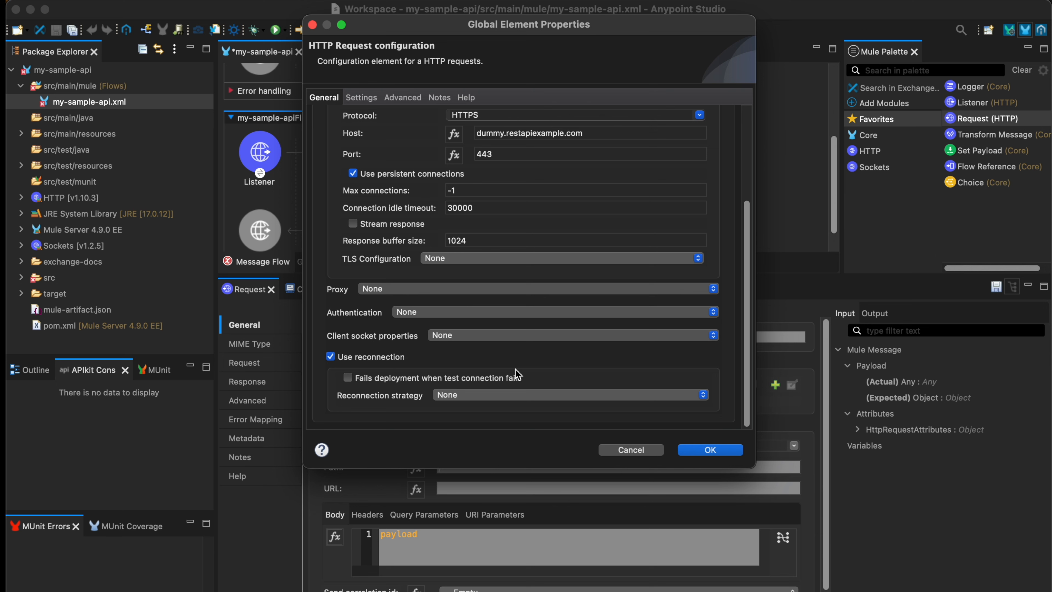
scroll(518, 374, "up", 5)
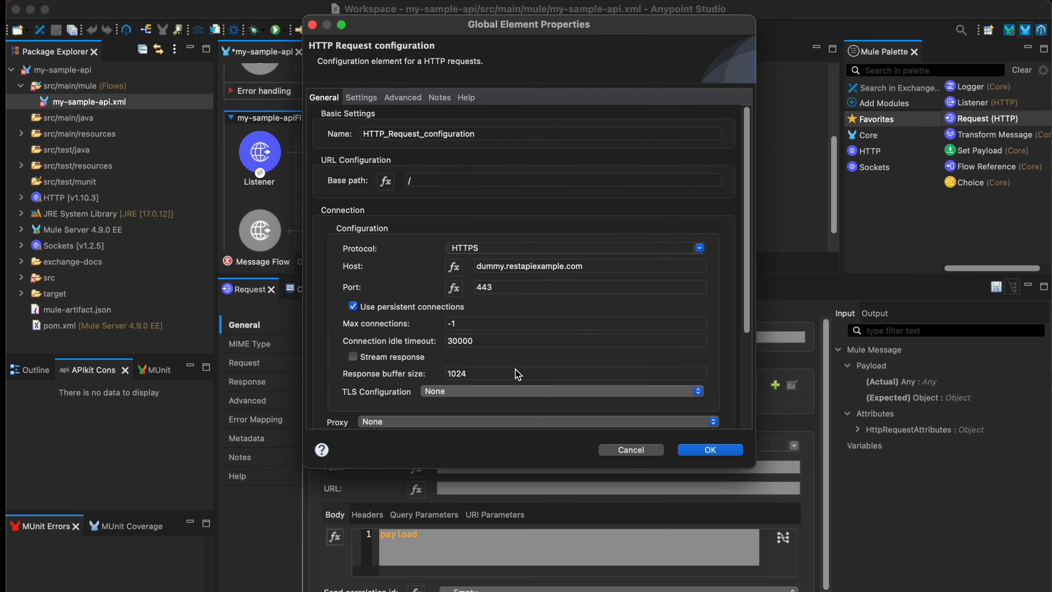
left_click(486, 137)
left_click(701, 452)
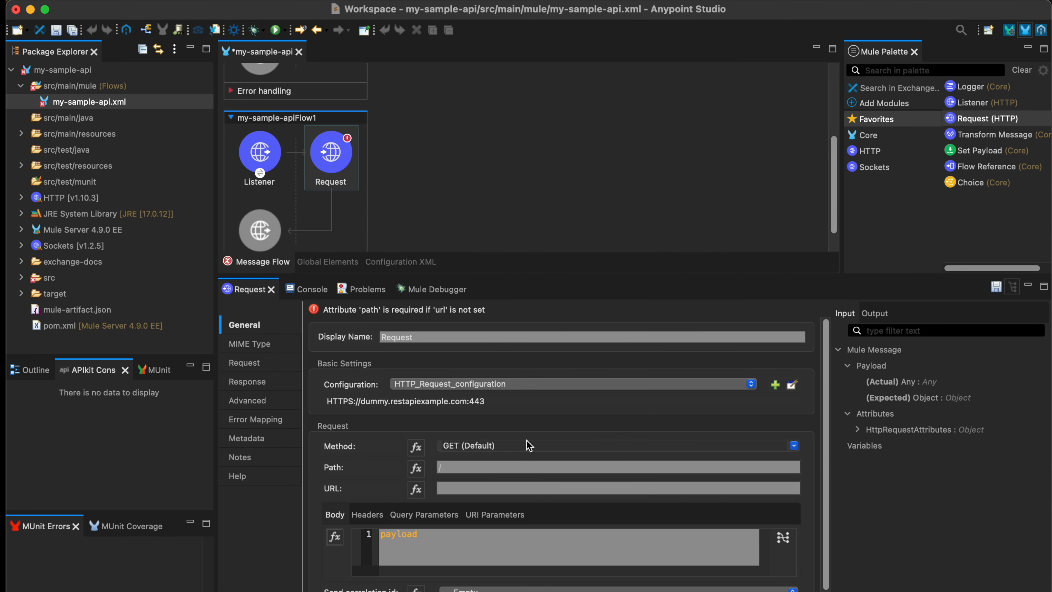
Check the employees route's HTTP method on the dummy API page and compare it with the Request's method options
left_click(508, 471)
left_click(496, 445)
key("super+Tab")
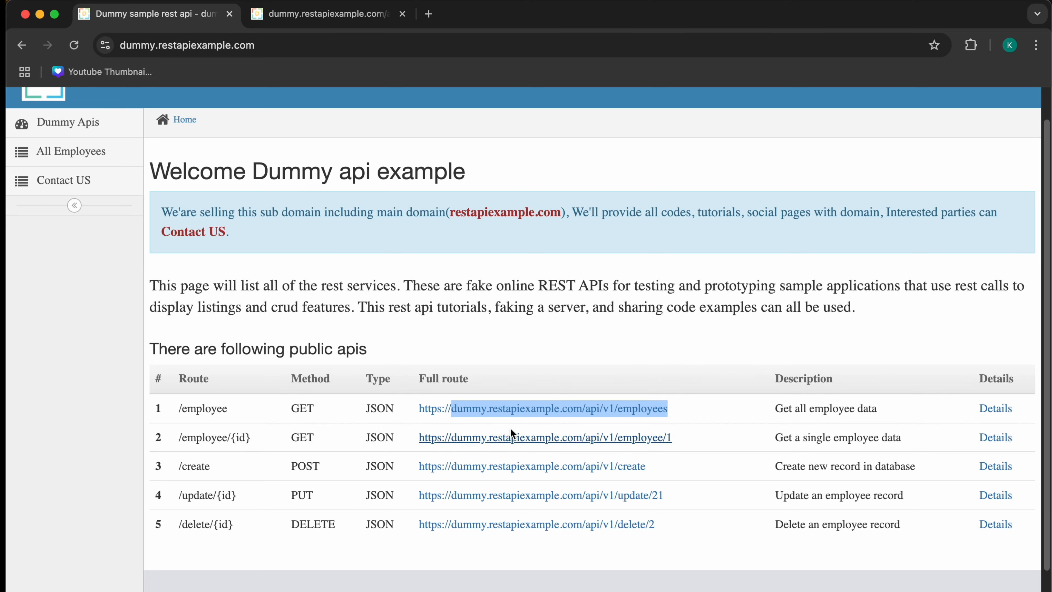
double_click(295, 409)
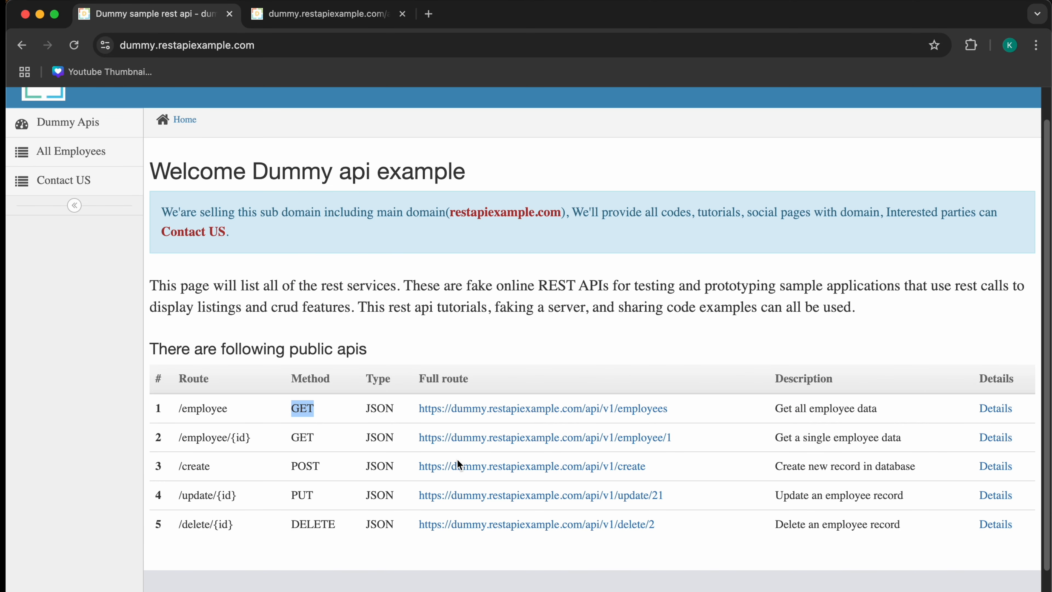
key("super+Tab")
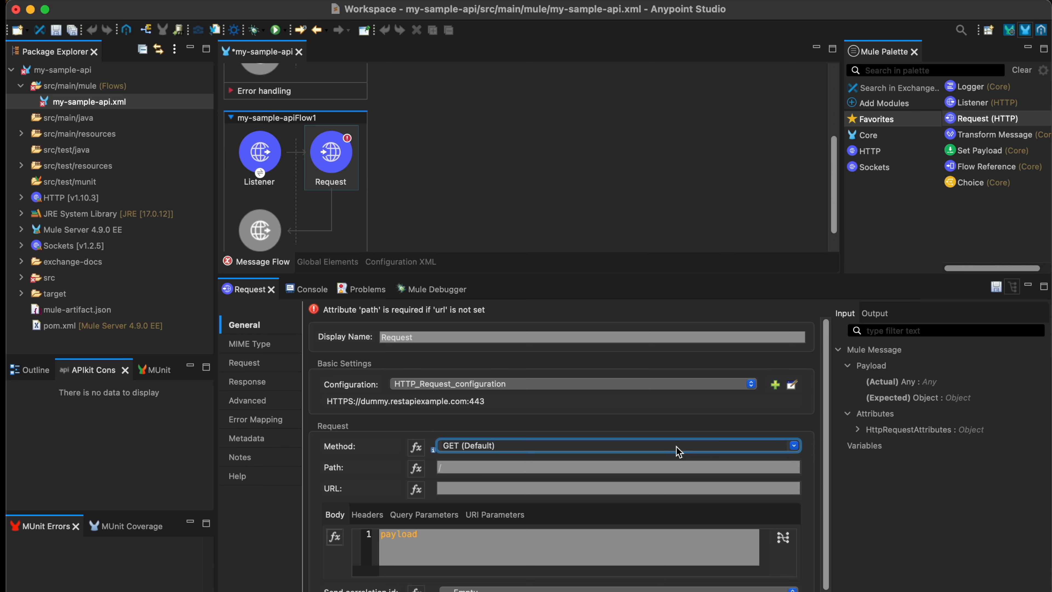
left_click(794, 447)
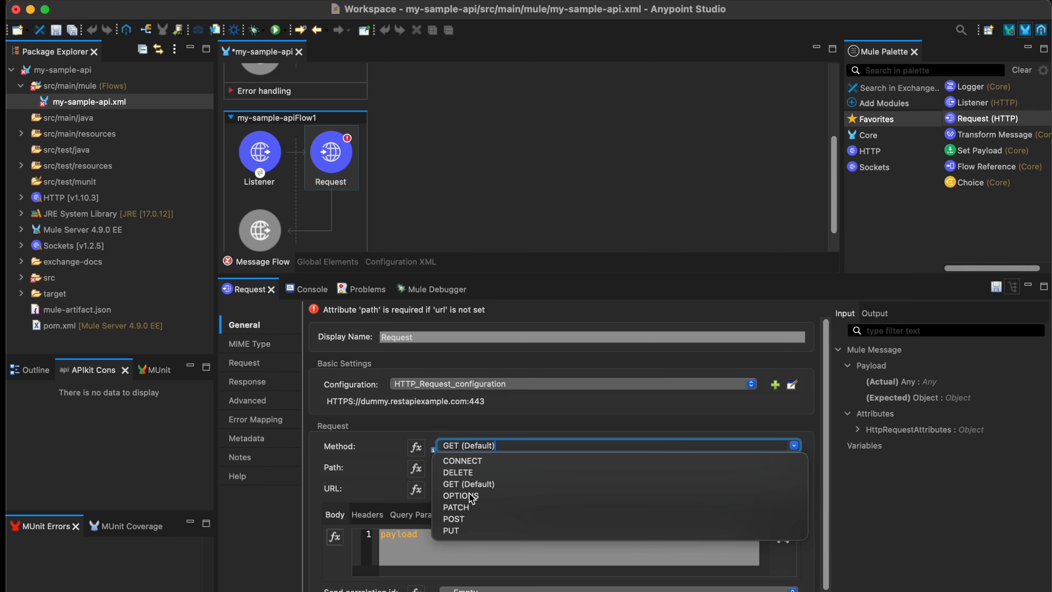
Set the Request's path to /api/v1/employees, copied from the employees route in the browser, and save the file
key("super+Tab")
left_click_drag(668, 409, 582, 412)
key("super+c")
key("super+Tab")
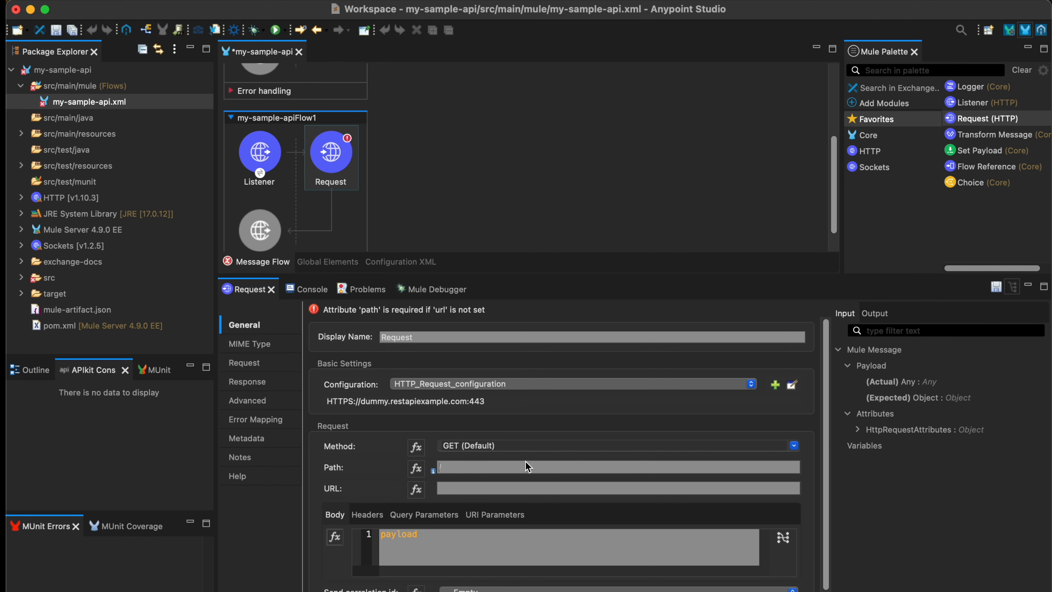
left_click(493, 471)
key("super+v")
key("super+s")
scroll(459, 521, "down", 1)
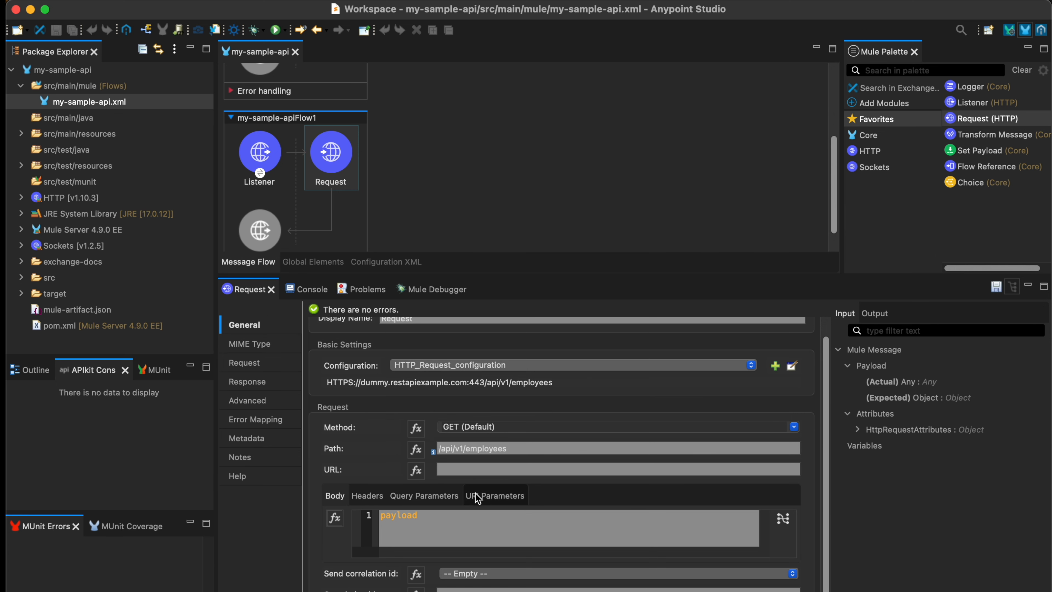
scroll(495, 502, "down", 1)
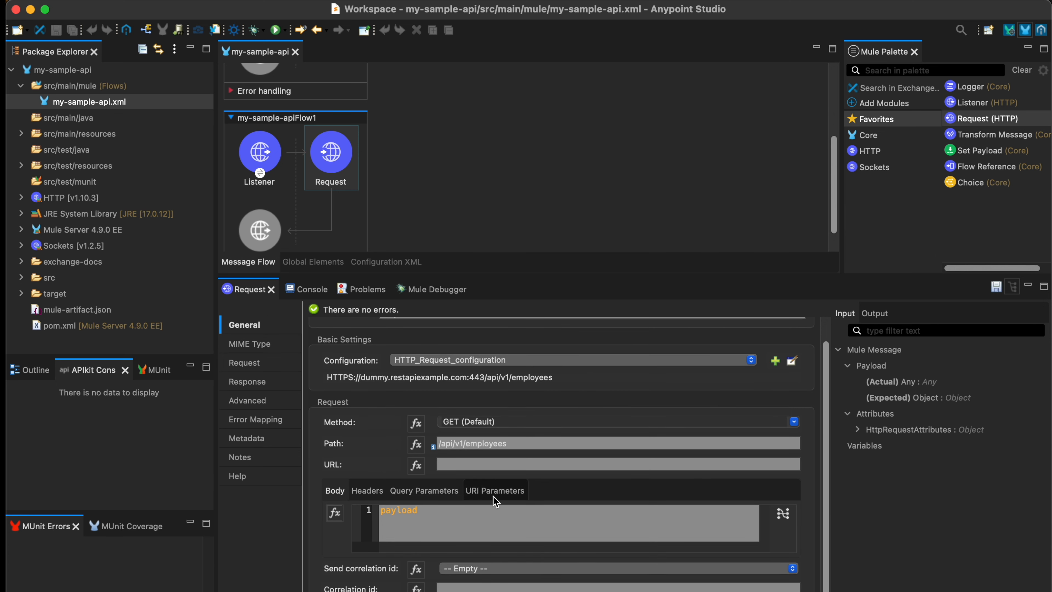
scroll(495, 501, "up", 2)
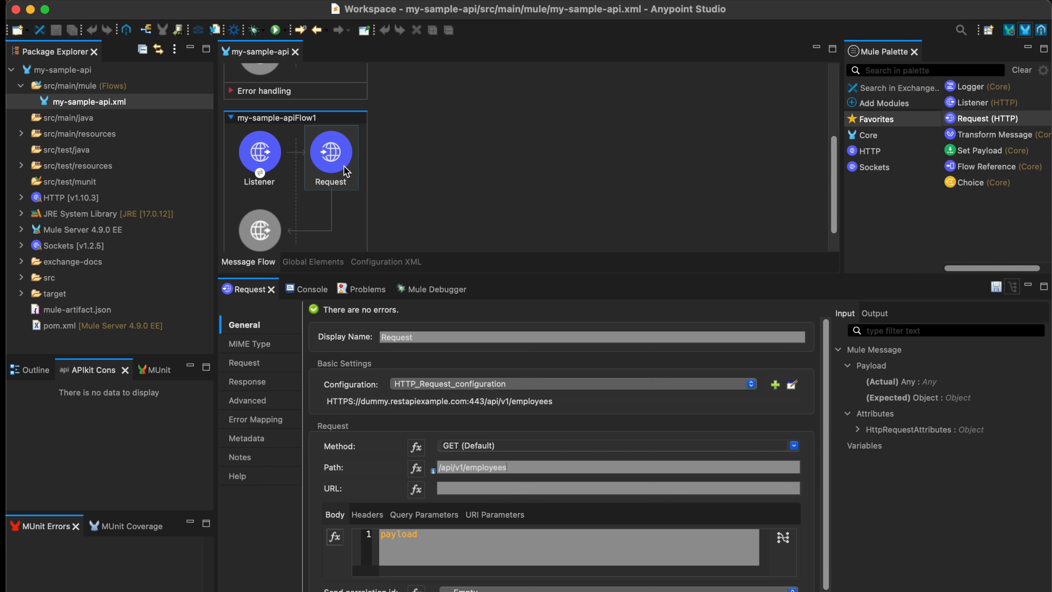
left_click(147, 1)
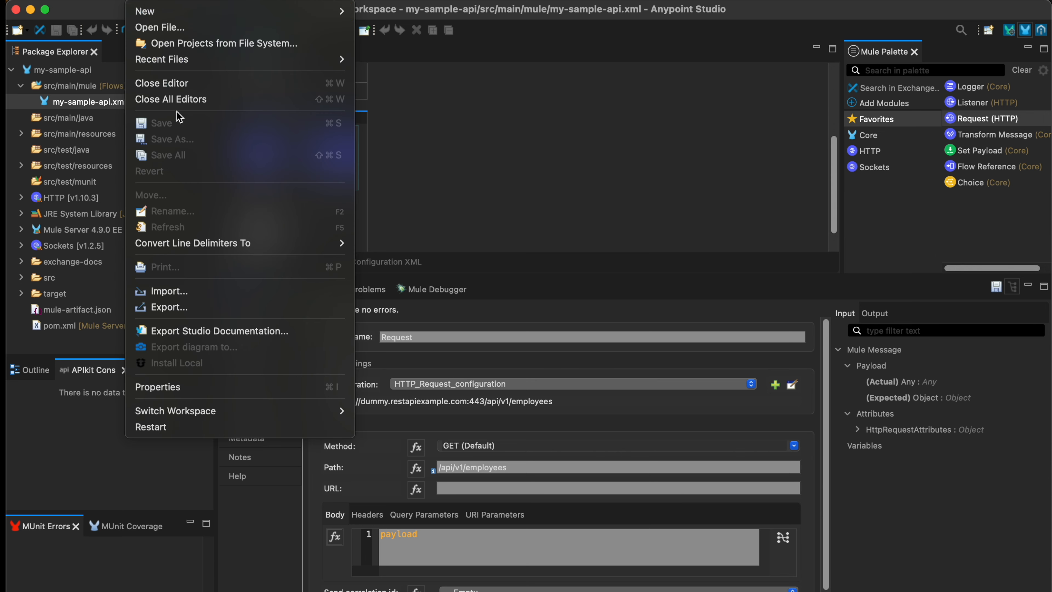
left_click(495, 155)
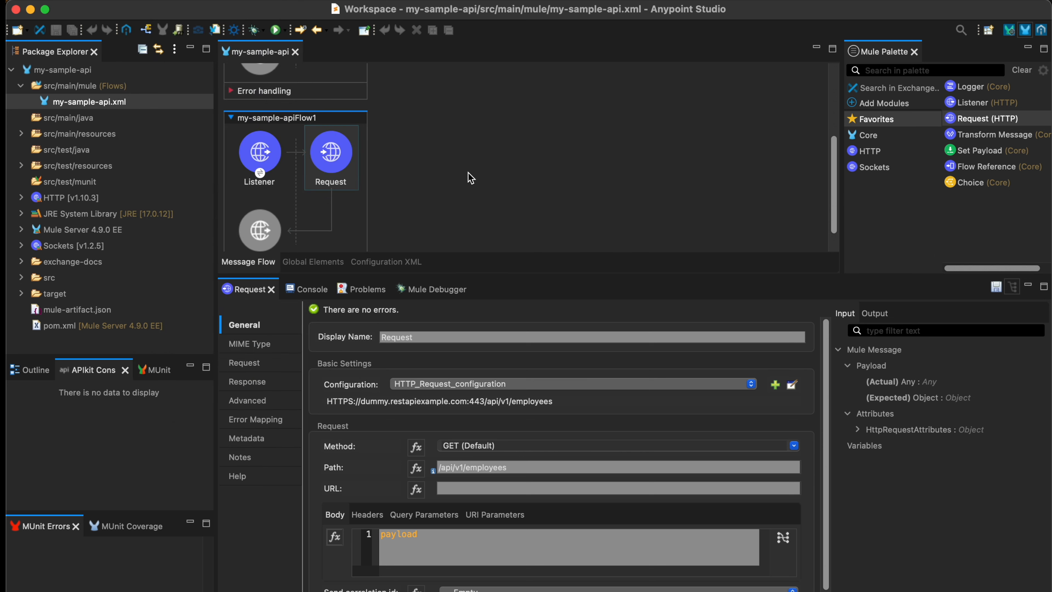
scroll(457, 176, "up", 1)
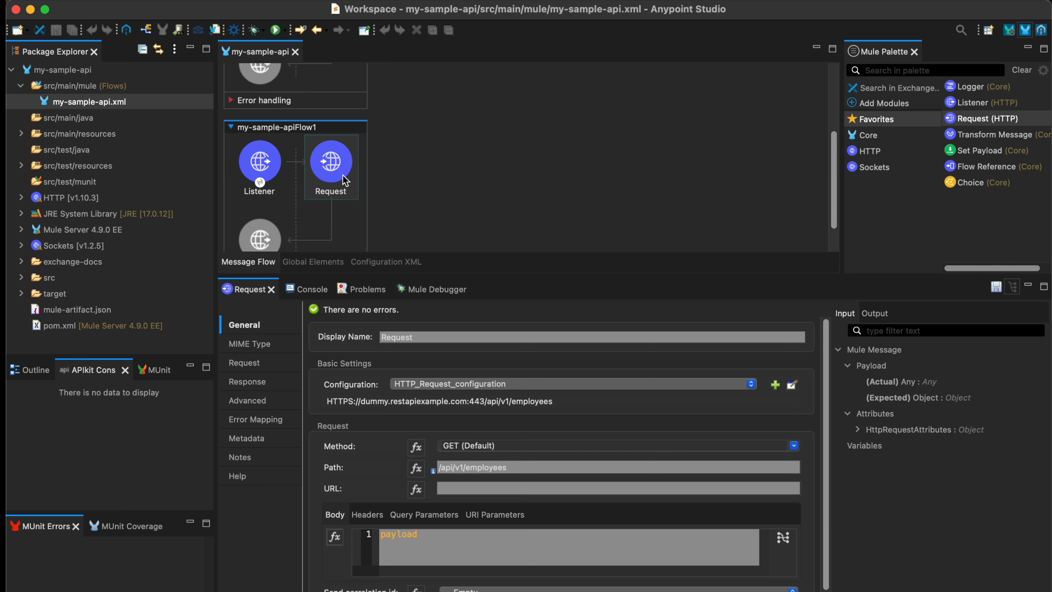
Set the allowed methods of the second flow's Listener to GET, POST, PUT
left_click(265, 175)
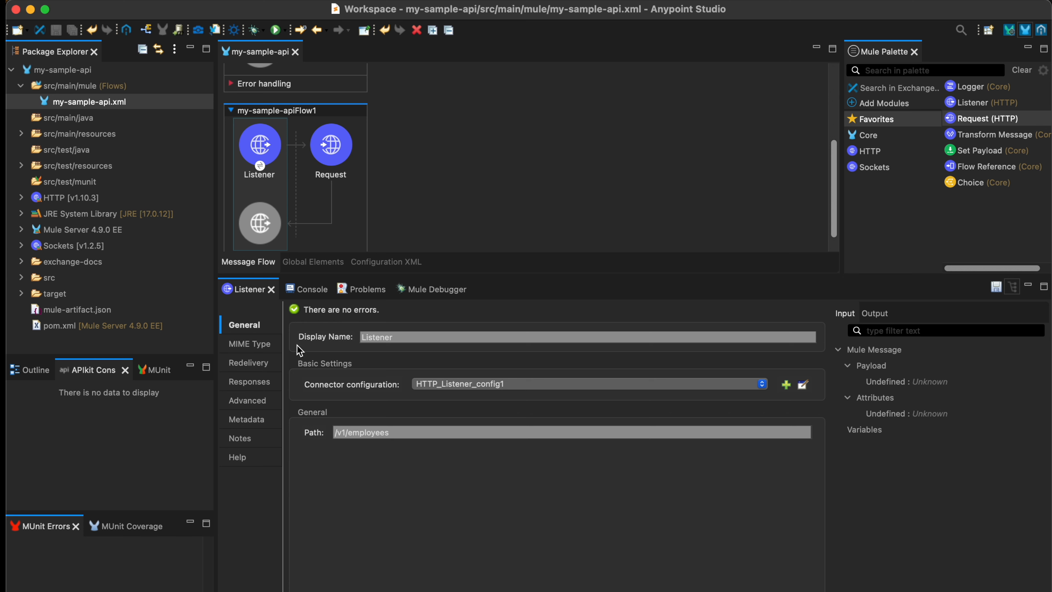
left_click(260, 399)
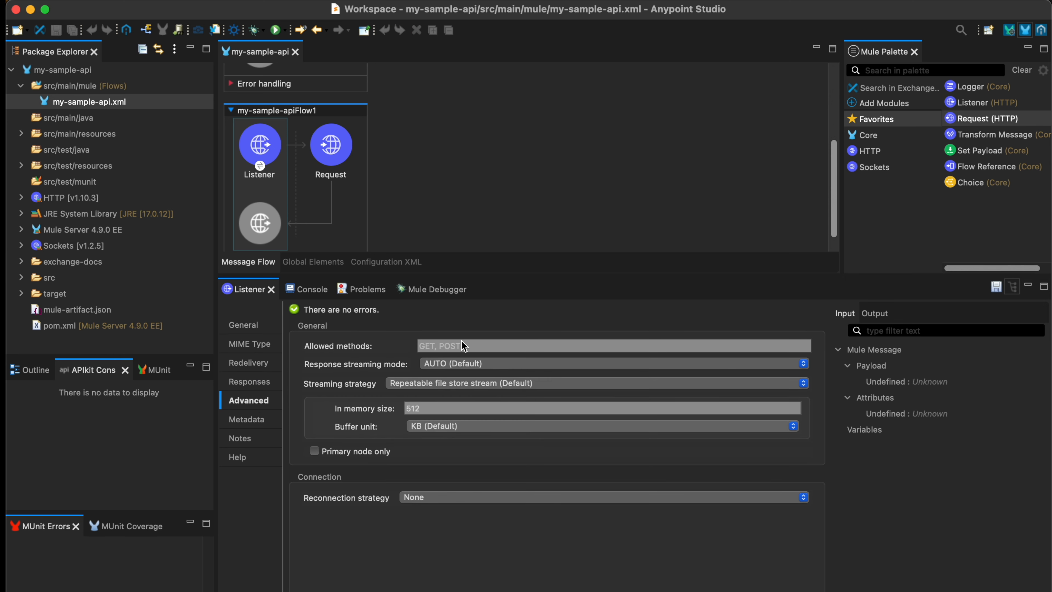
type("GE")
type("T, POST, PUT")
Run the my-sample-api project and check its deployment status in the console
scroll(270, 166, "up", 3)
scroll(337, 107, "up", 2)
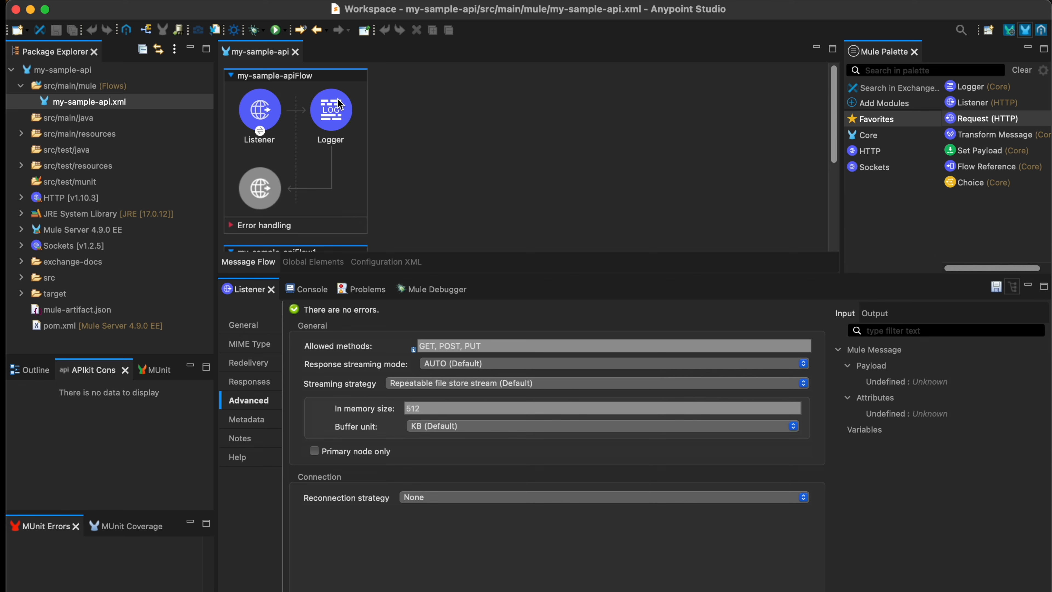
left_click(342, 113)
right_click(343, 111)
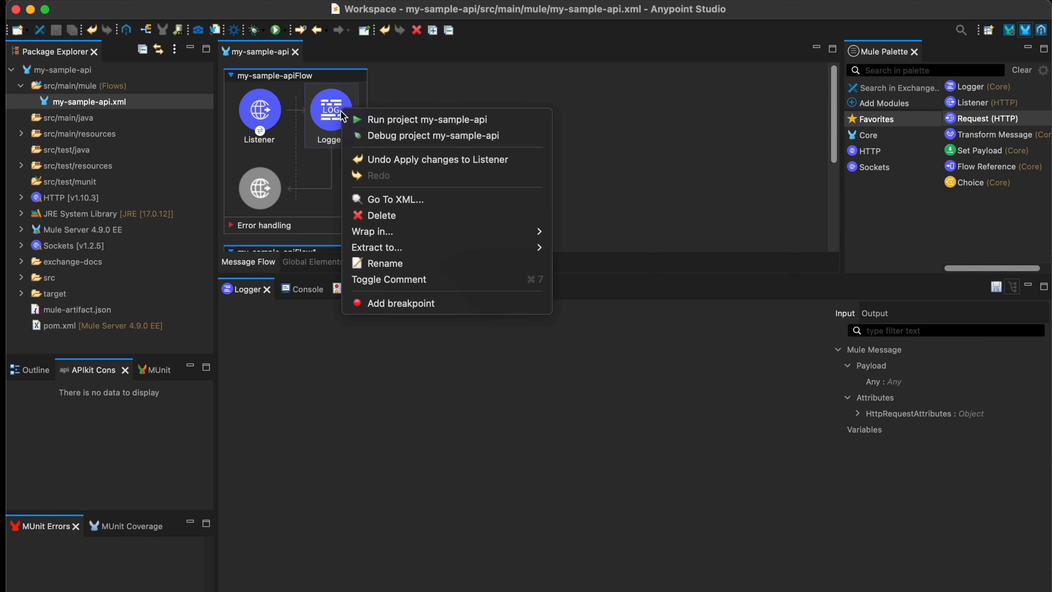
left_click(401, 121)
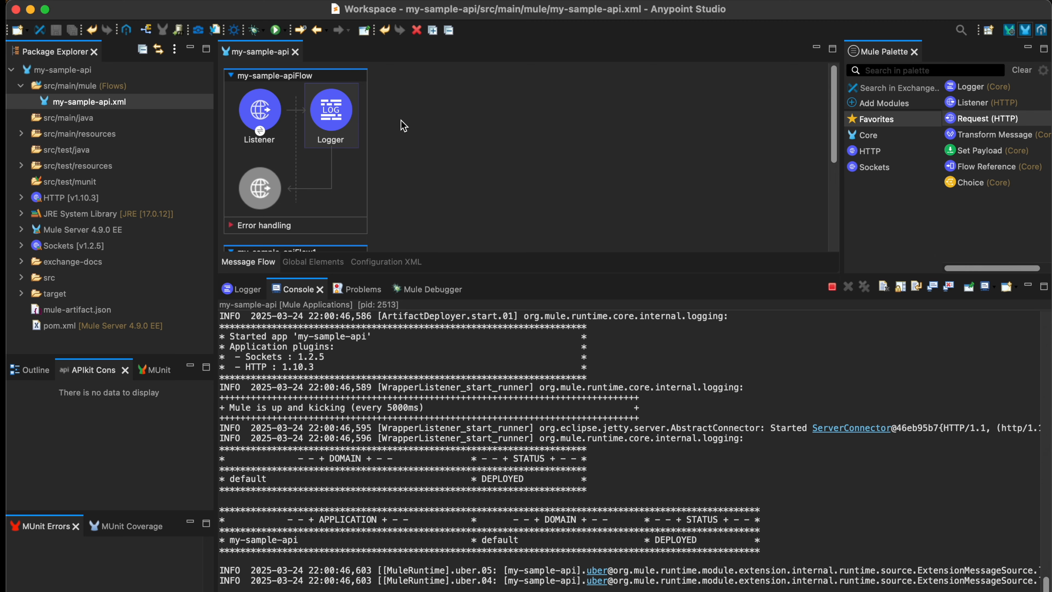
left_click_drag(709, 551, 472, 545)
left_click(435, 523)
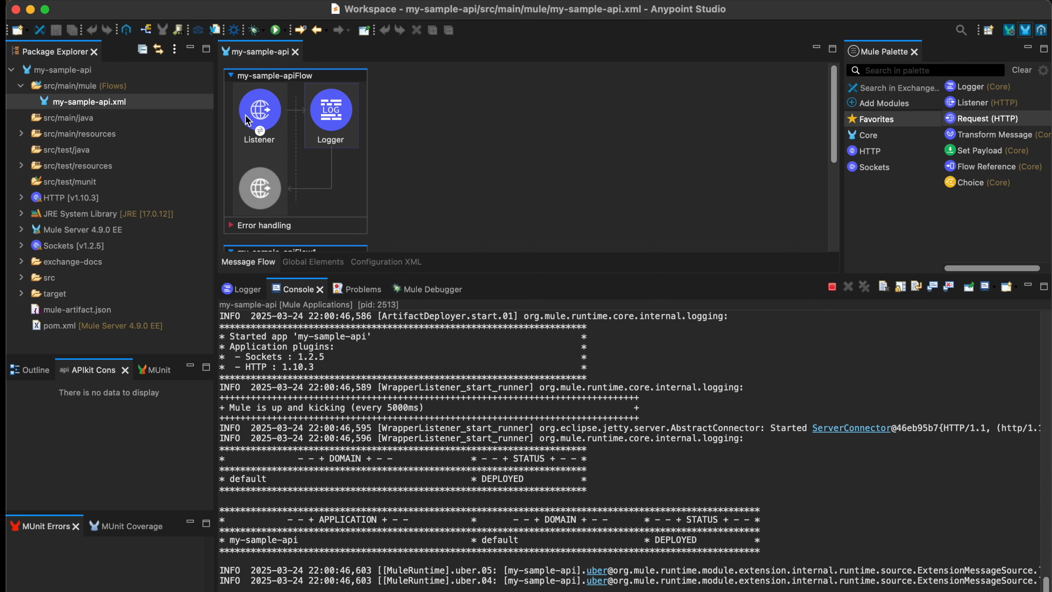
Check the port and base path in the first flow's Listener configuration, and return to the message flow
left_click(264, 120)
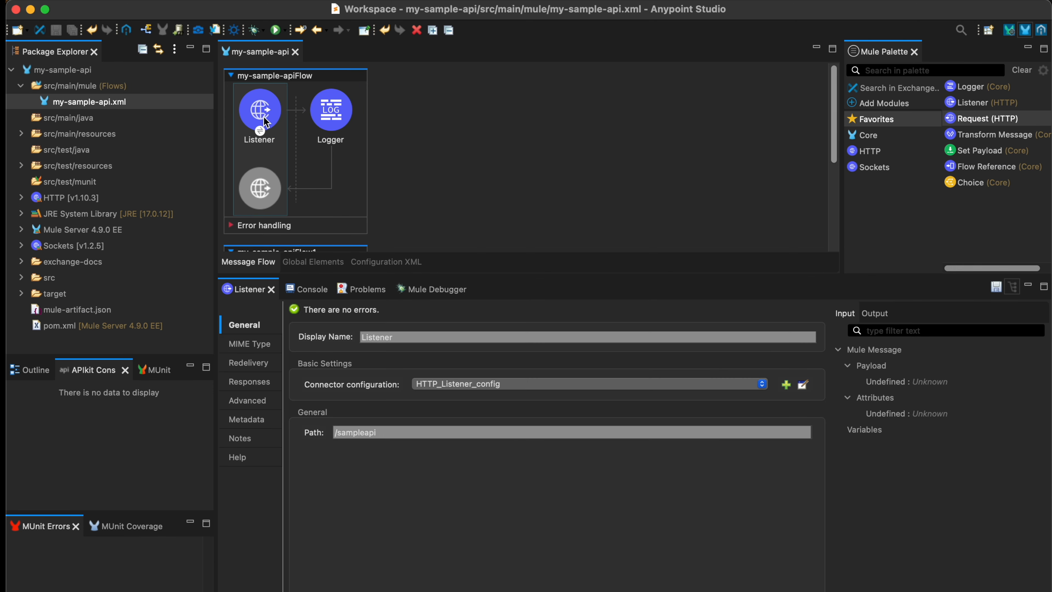
left_click(803, 385)
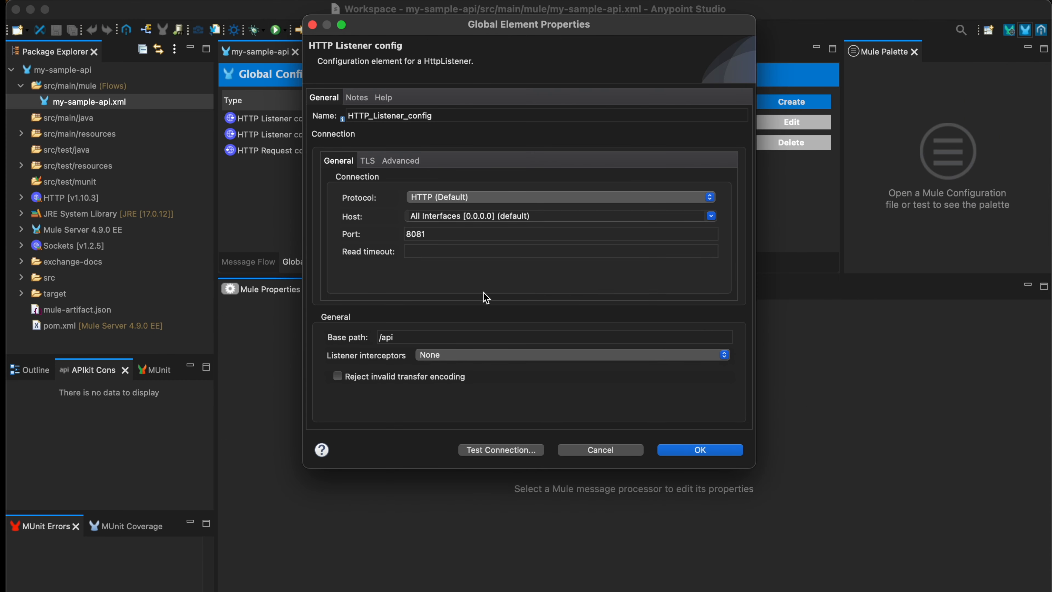
key("Tab")
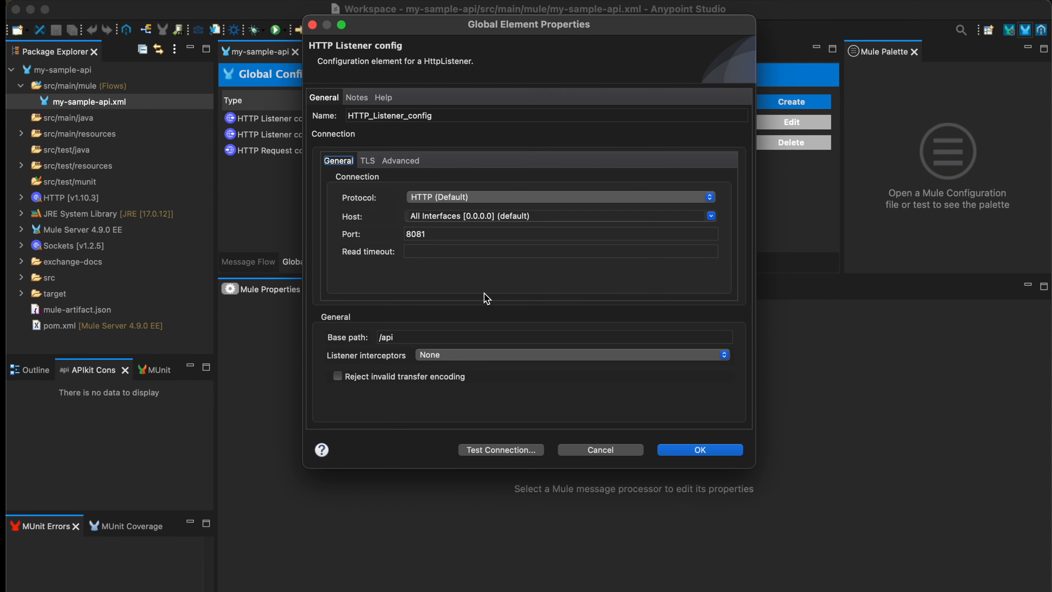
left_click(617, 451)
left_click(263, 263)
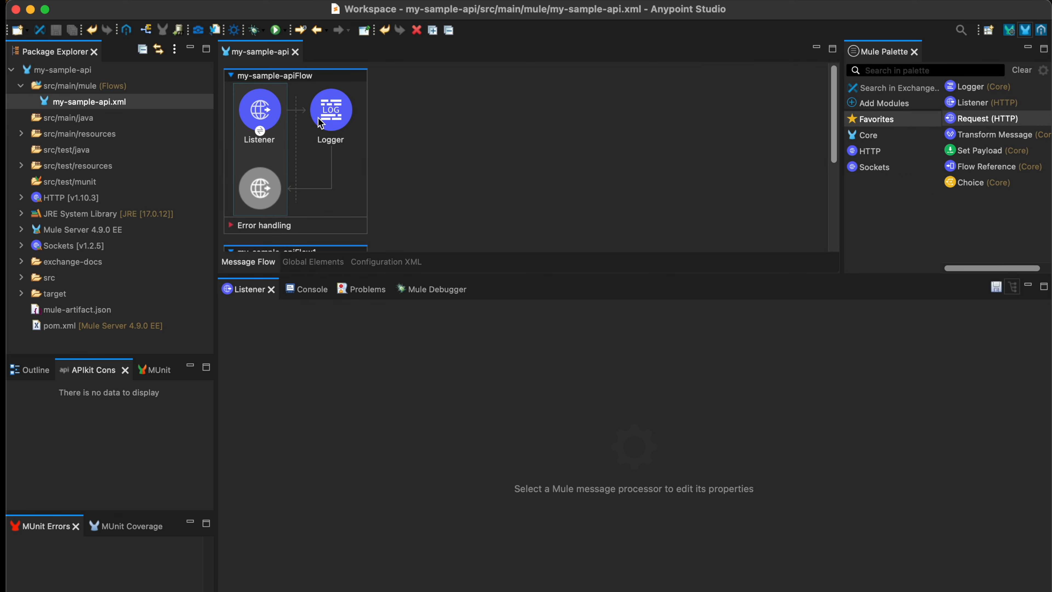
left_click(265, 112)
left_click_drag(390, 435, 336, 436)
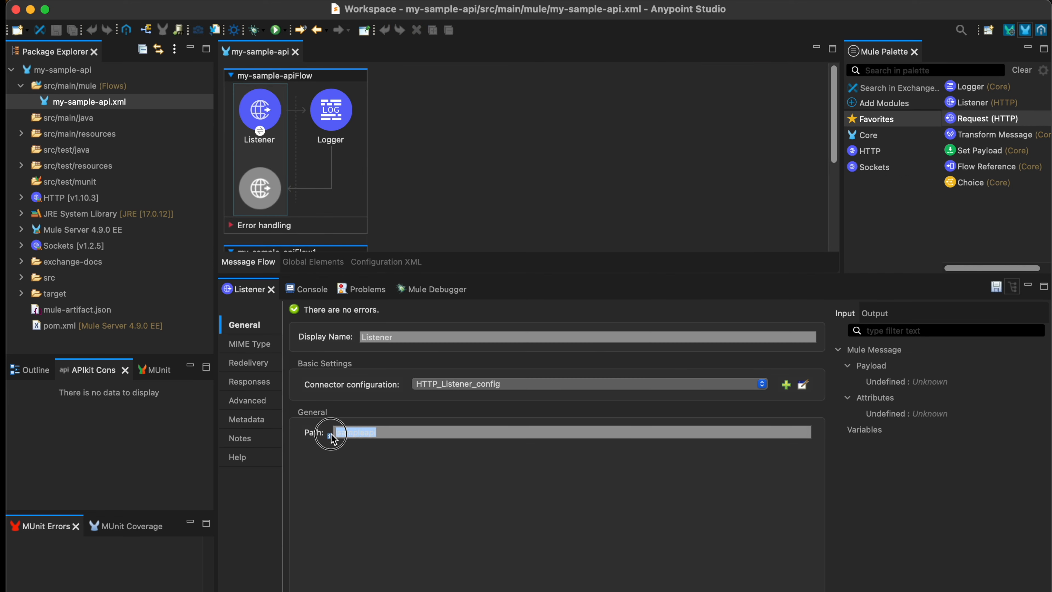
key("super+Tab")
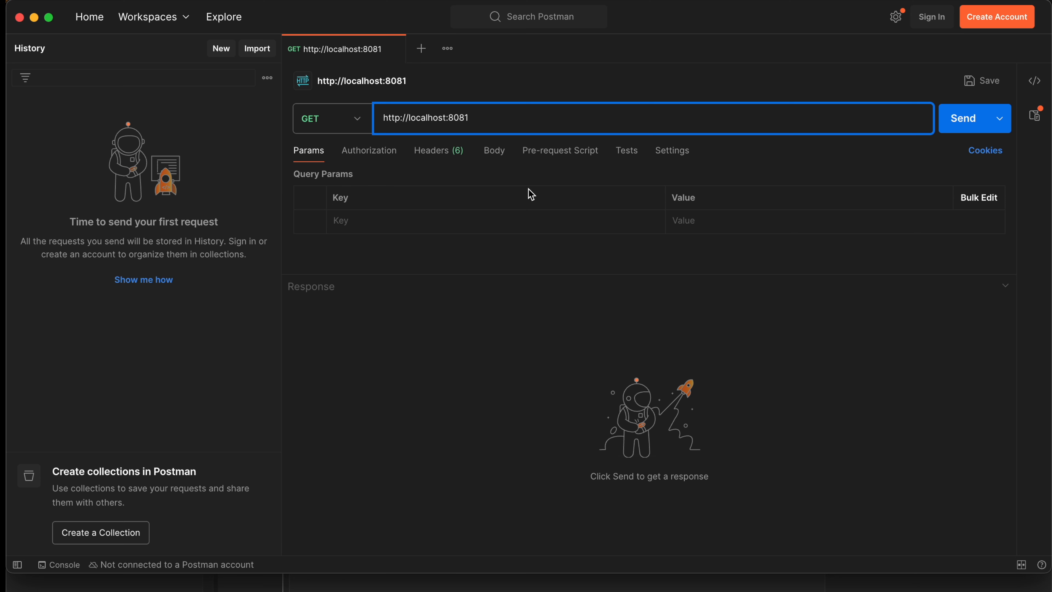
type("/api/")
type("/sampleapi")
left_click(490, 118)
key("BackSpace")
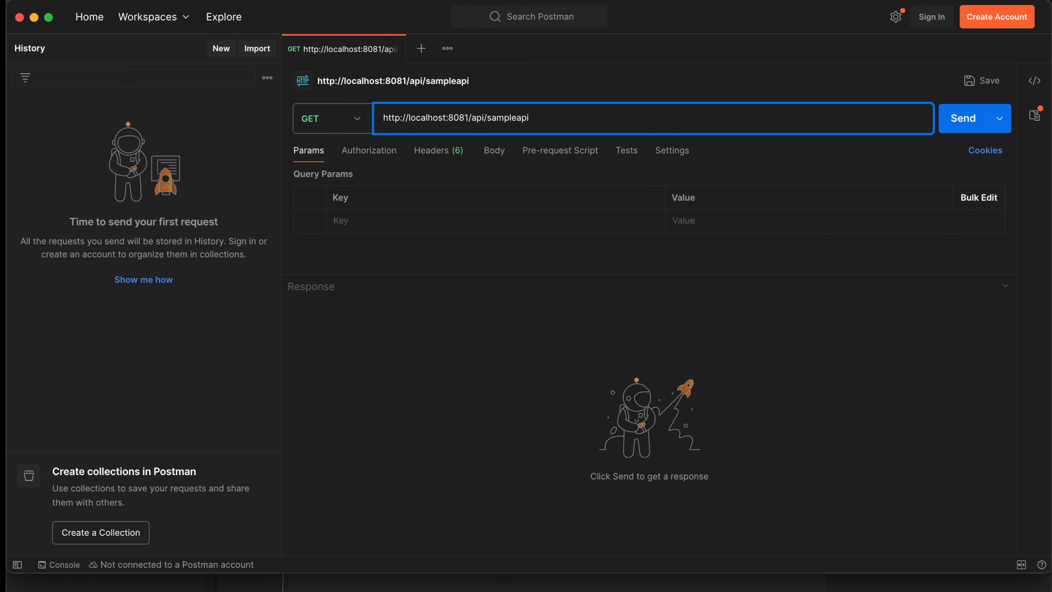
Clear the console output in Anypoint Studio, and send the sampleapi GET request from Postman
key("super+Tab")
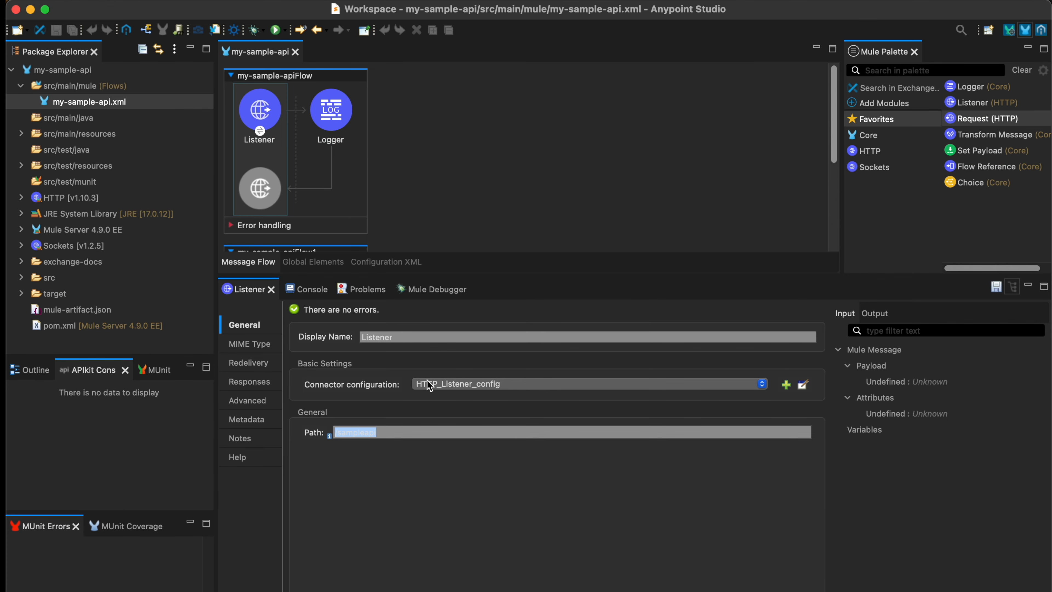
left_click(317, 290)
right_click(468, 367)
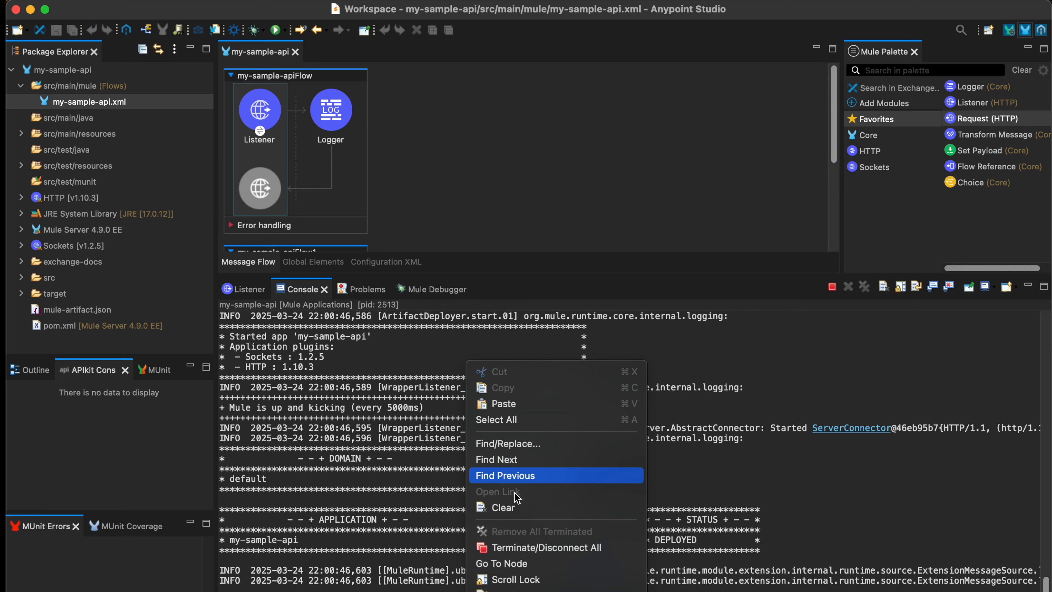
left_click(512, 515)
key("super+Tab")
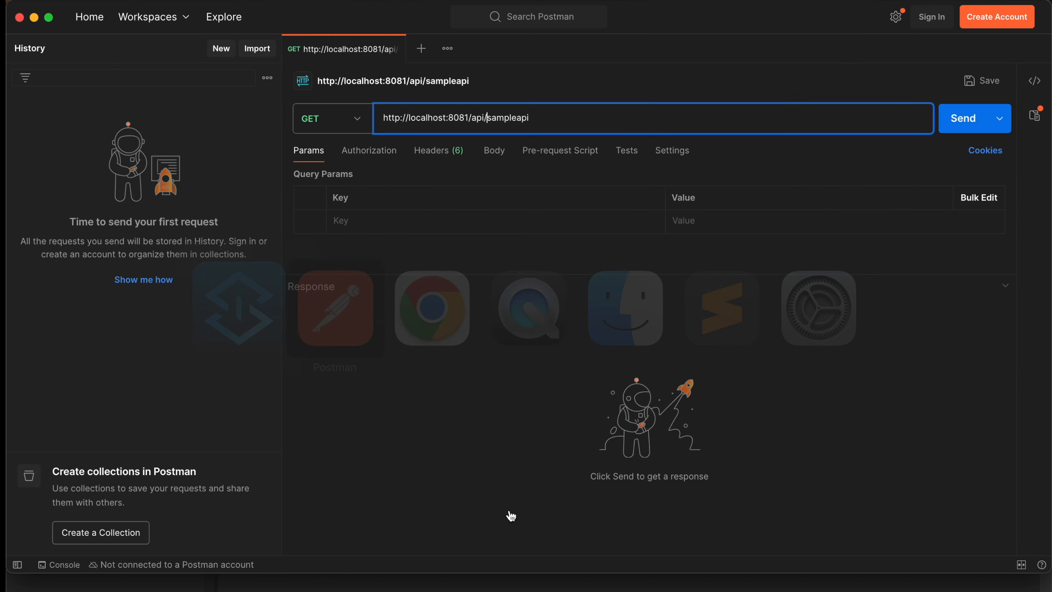
left_click(964, 118)
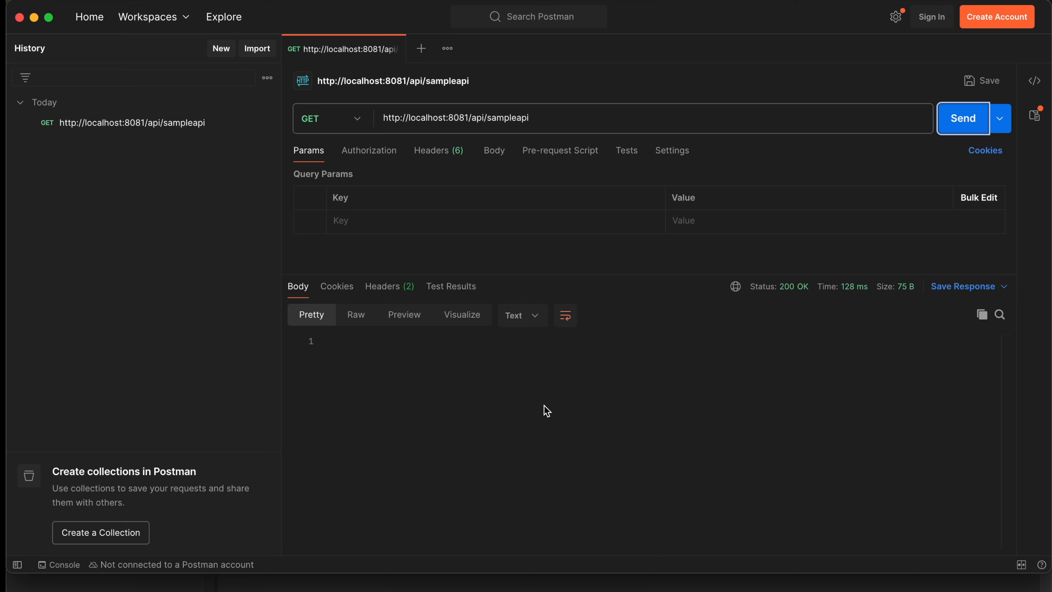
Read the logged message in the Anypoint Studio console and compare it with the Logger's configured message
key("super+Tab")
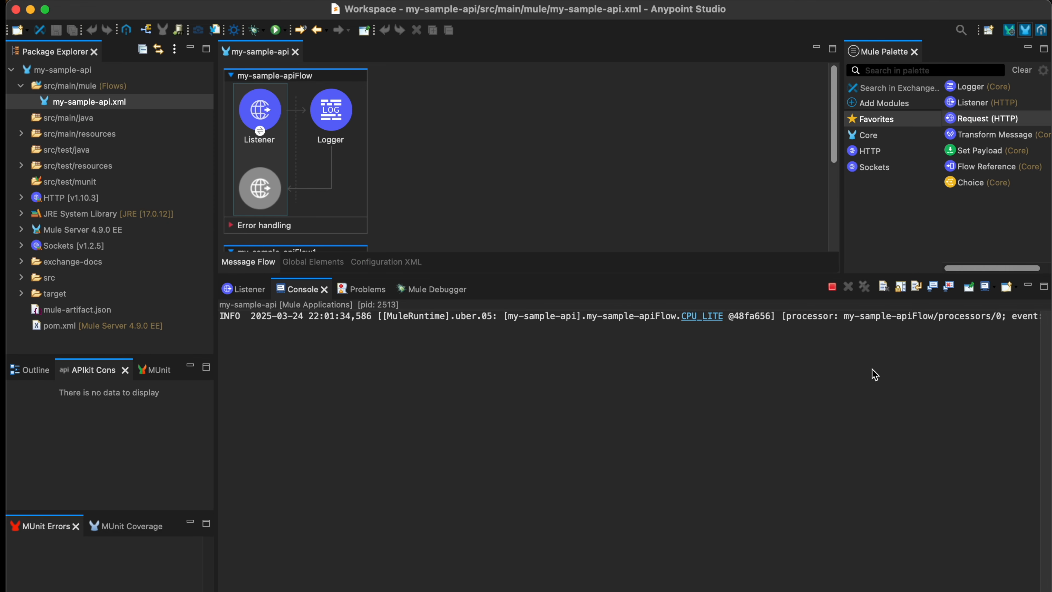
scroll(670, 376, "right", 15)
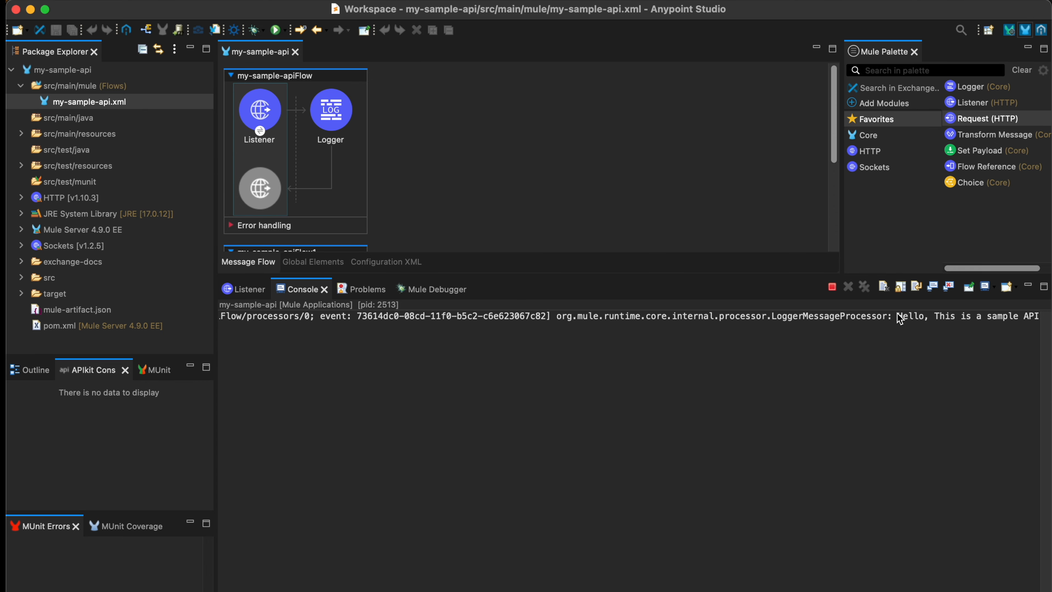
left_click_drag(898, 317, 971, 317)
left_click(963, 368)
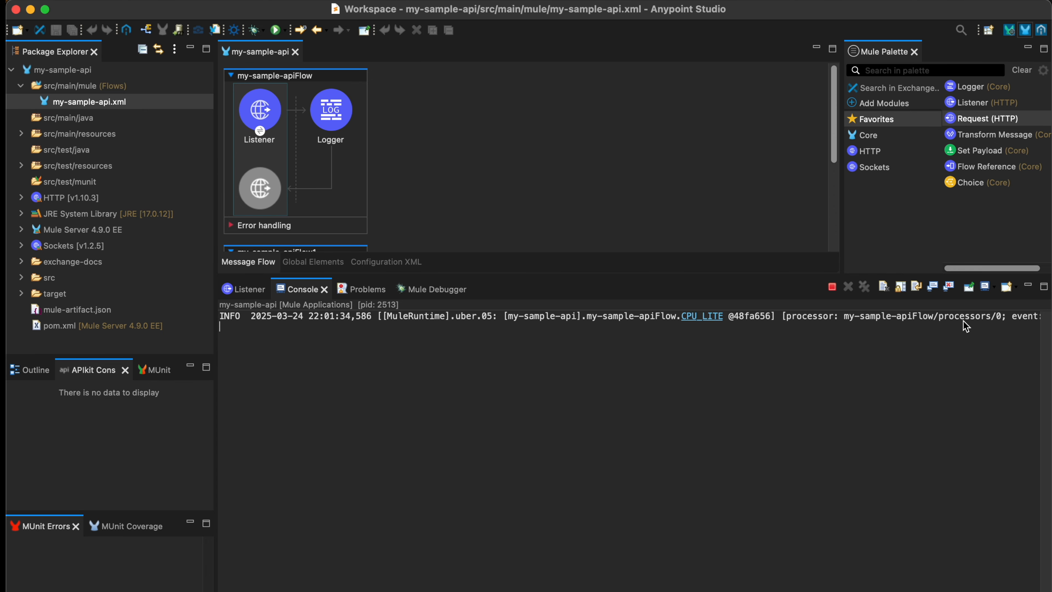
scroll(979, 336, "right", 15)
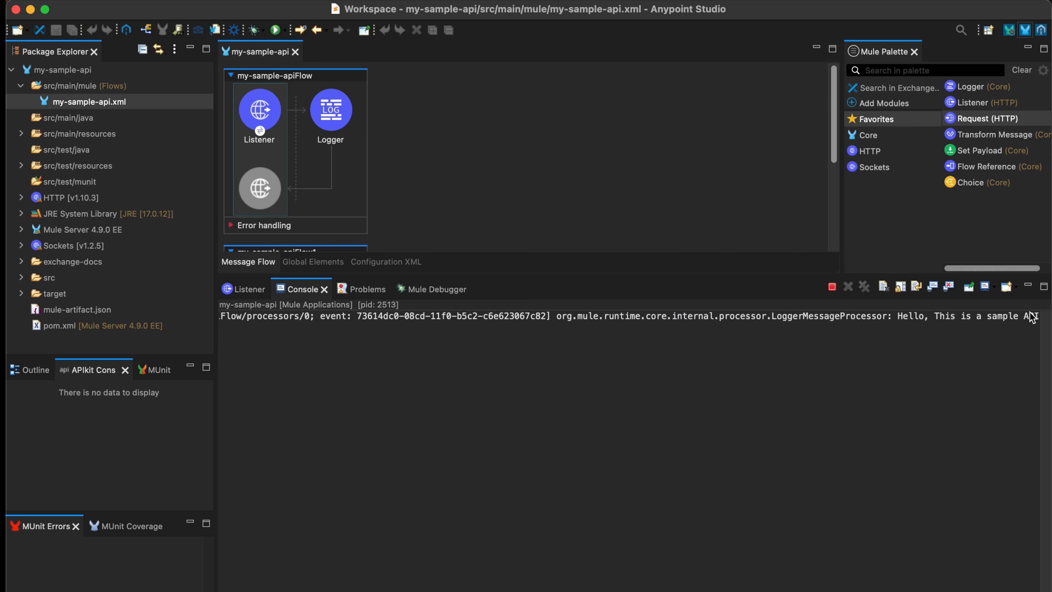
left_click(312, 96)
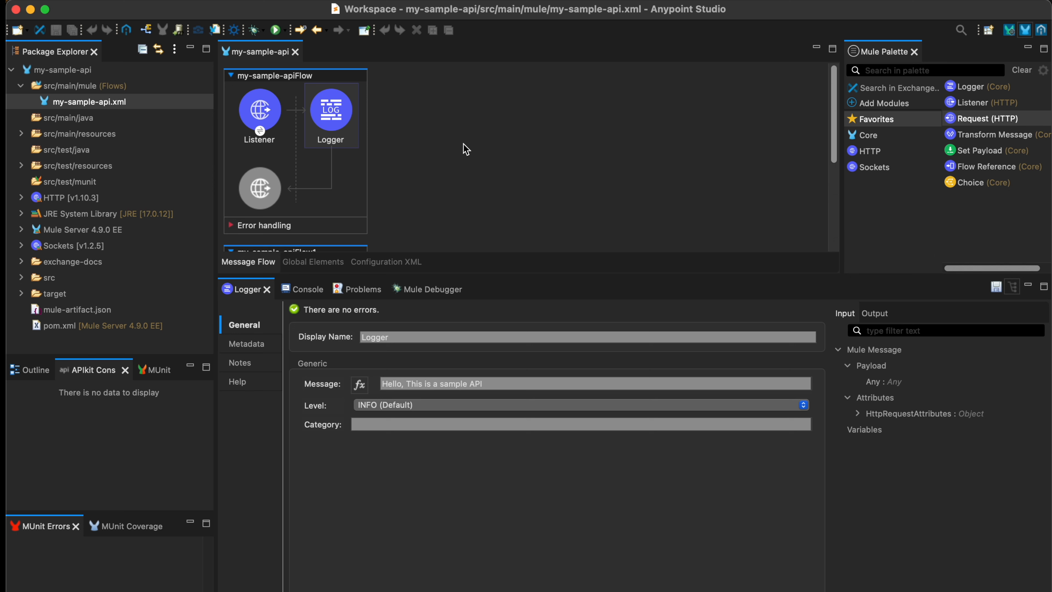
Check the port and base path in the configuration of my-sample-apiFlow1's Listener, and return to the message flow
scroll(439, 135, "down", 3)
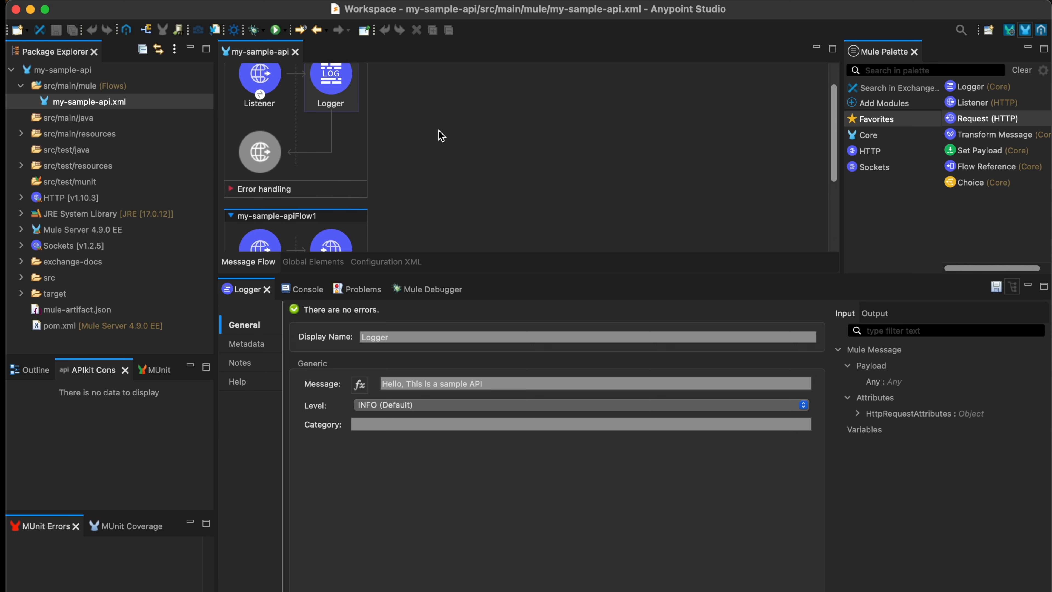
scroll(271, 182, "down", 3)
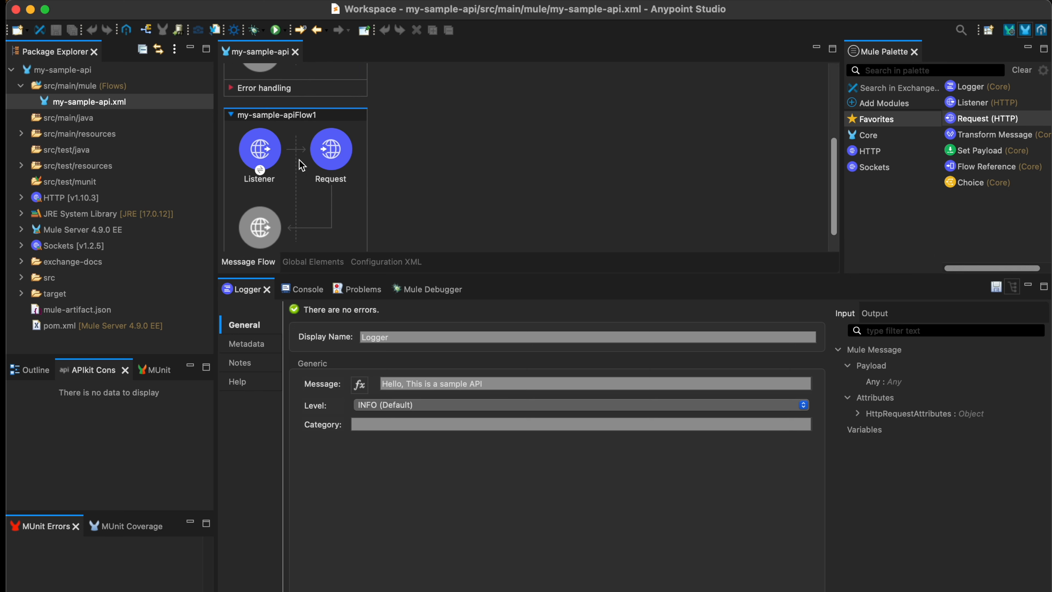
left_click(279, 152)
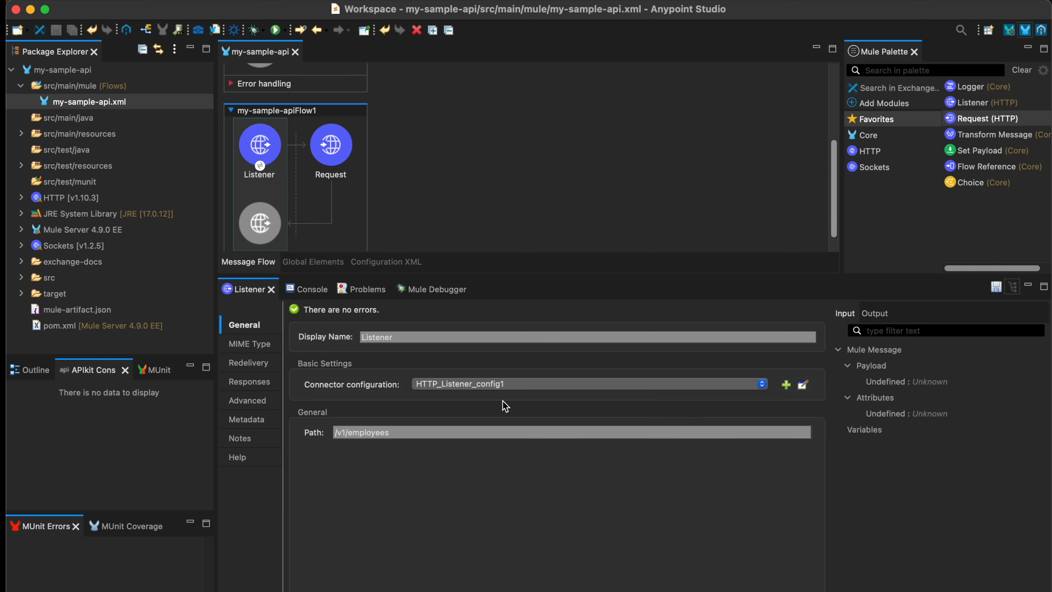
left_click(803, 384)
left_click_drag(459, 234, 379, 235)
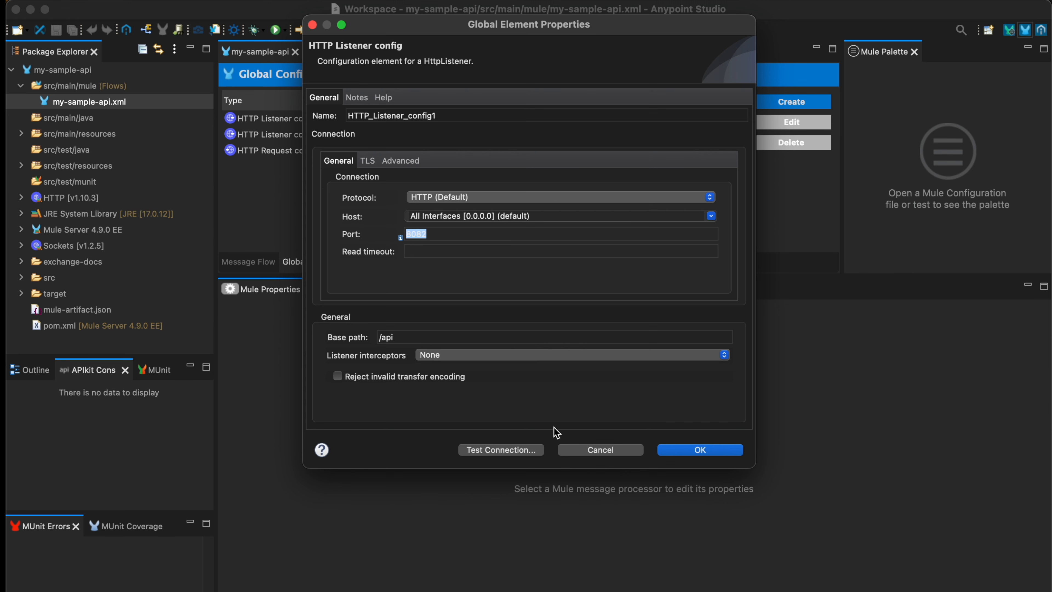
left_click(613, 452)
left_click(262, 267)
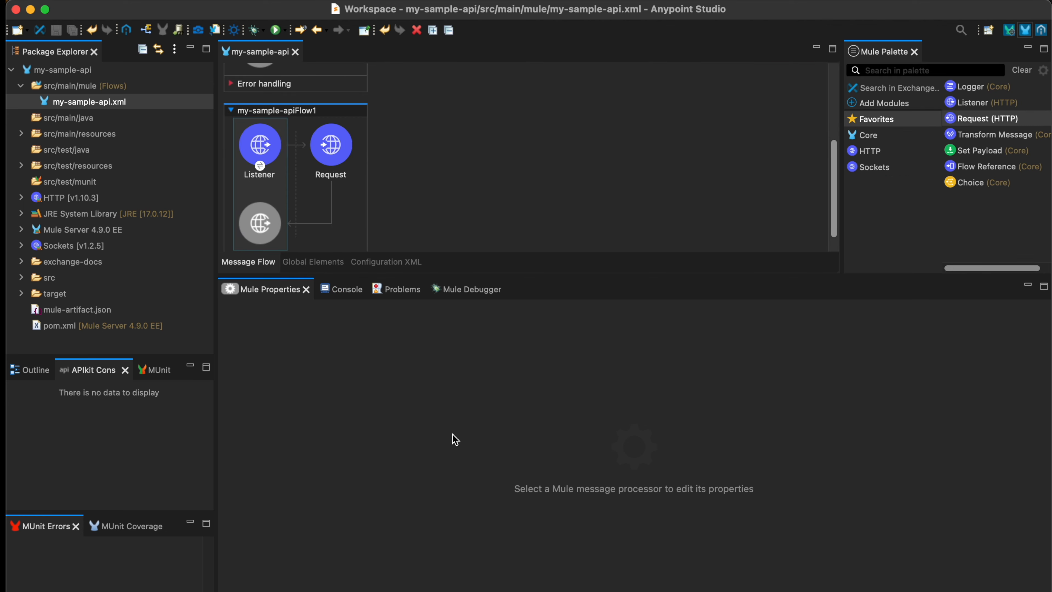
Copy the second Listener's path /v1/employees and, in Postman, change the request URL's port to 8082
triple_click(367, 432)
key("super+c")
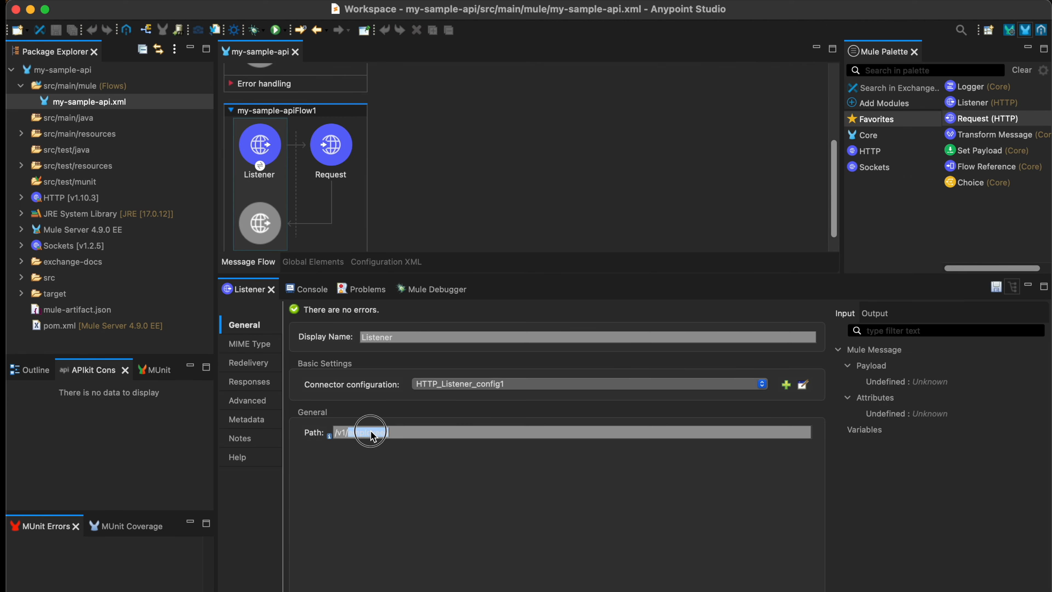
left_click(426, 433)
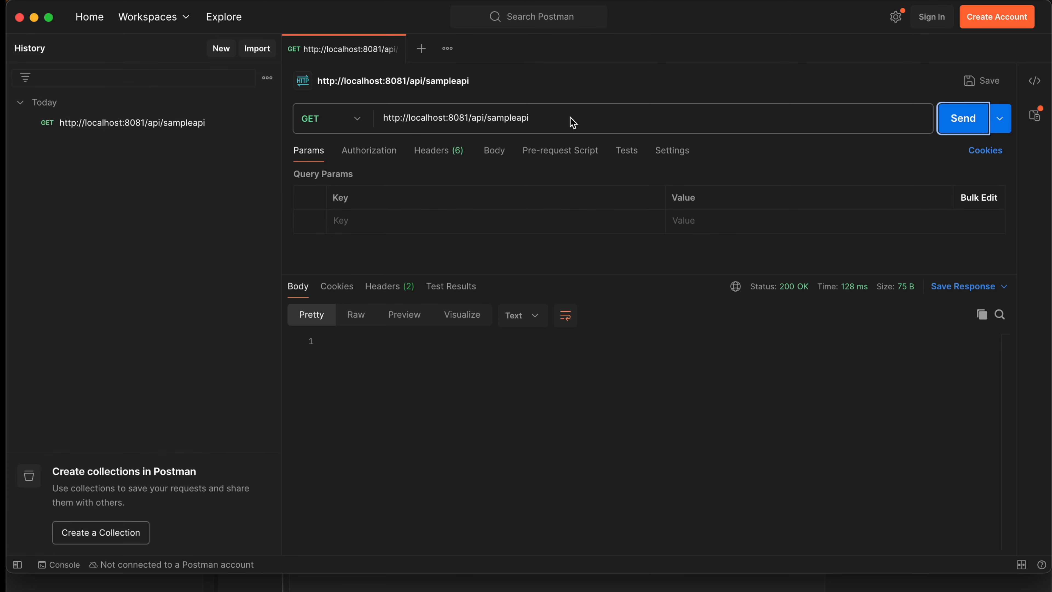
left_click(550, 120)
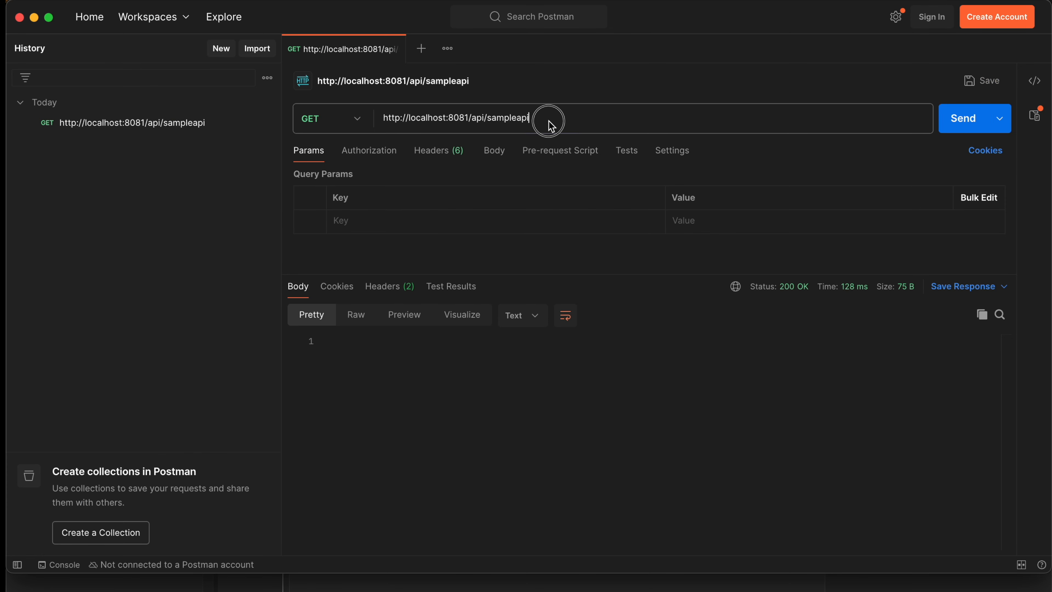
key("BackSpace")
type("2")
left_click(547, 126)
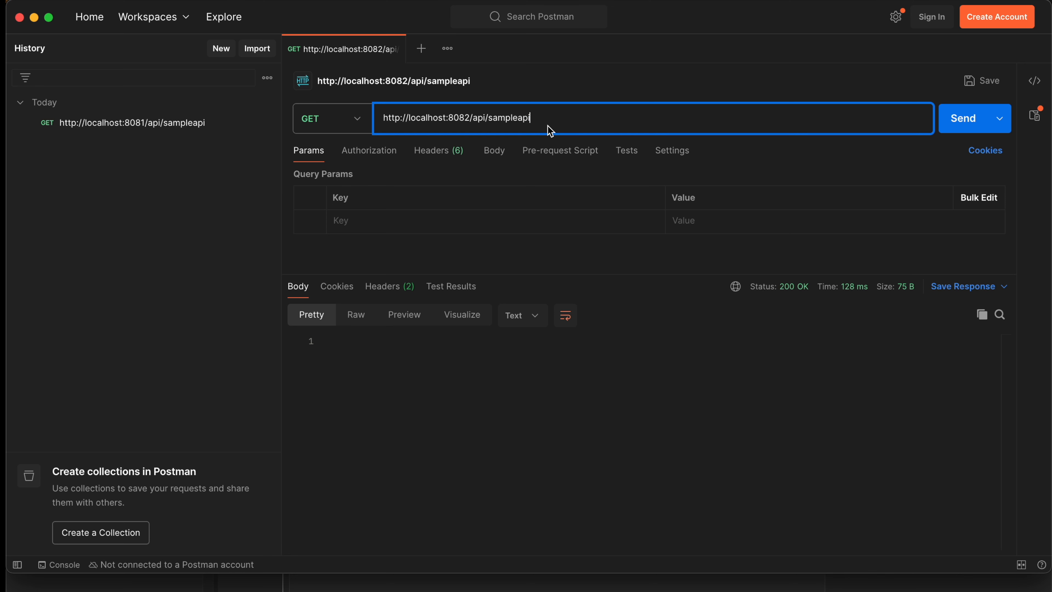
key("BackSpace")
key("BackSpace")
key("BackSpace")
key("BackSpace")
key("super+v")
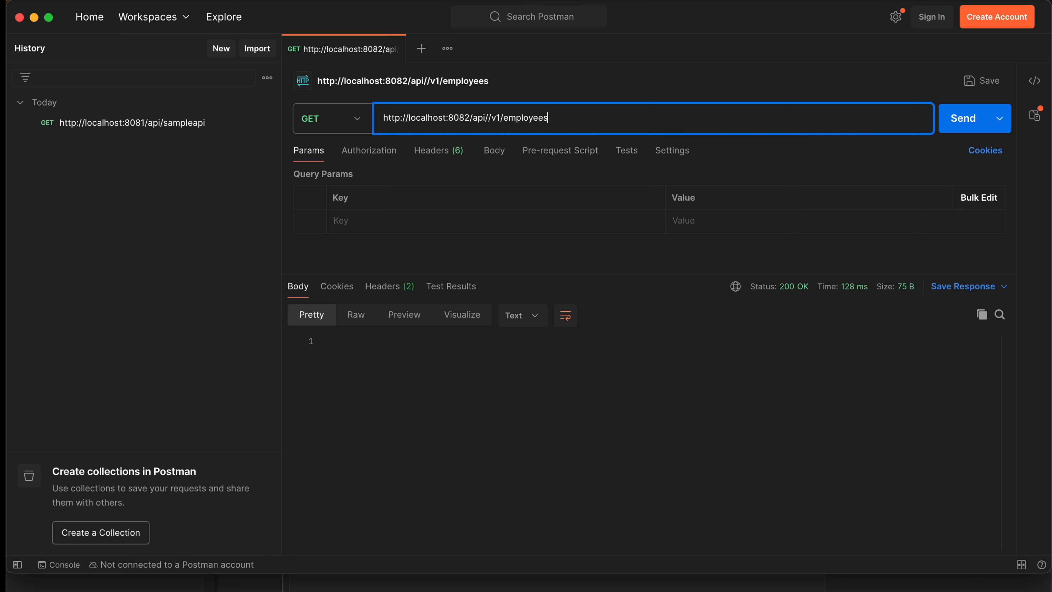
left_click(490, 118)
key("BackSpace")
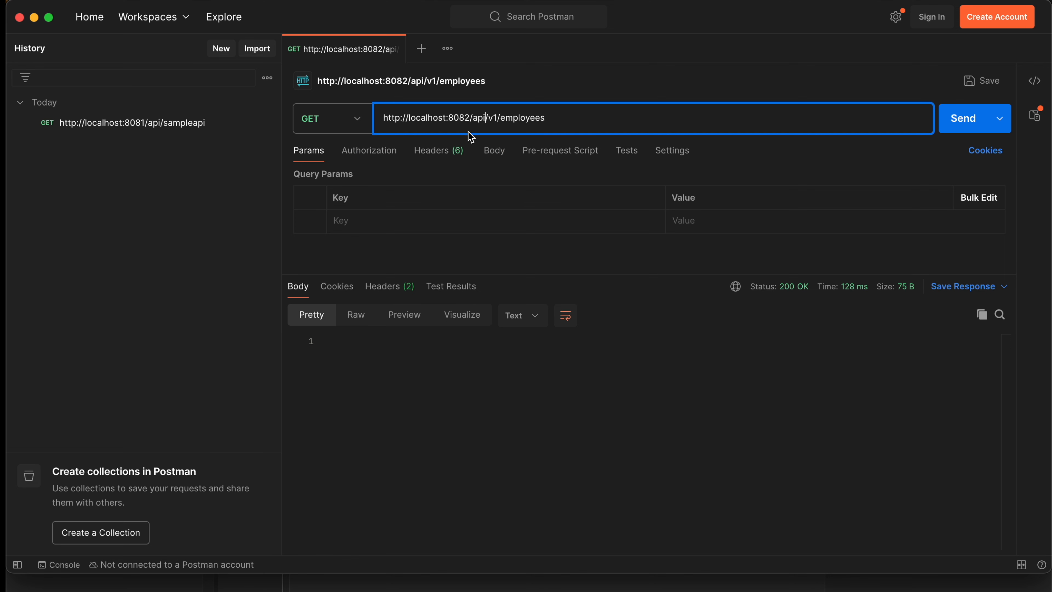
left_click(962, 125)
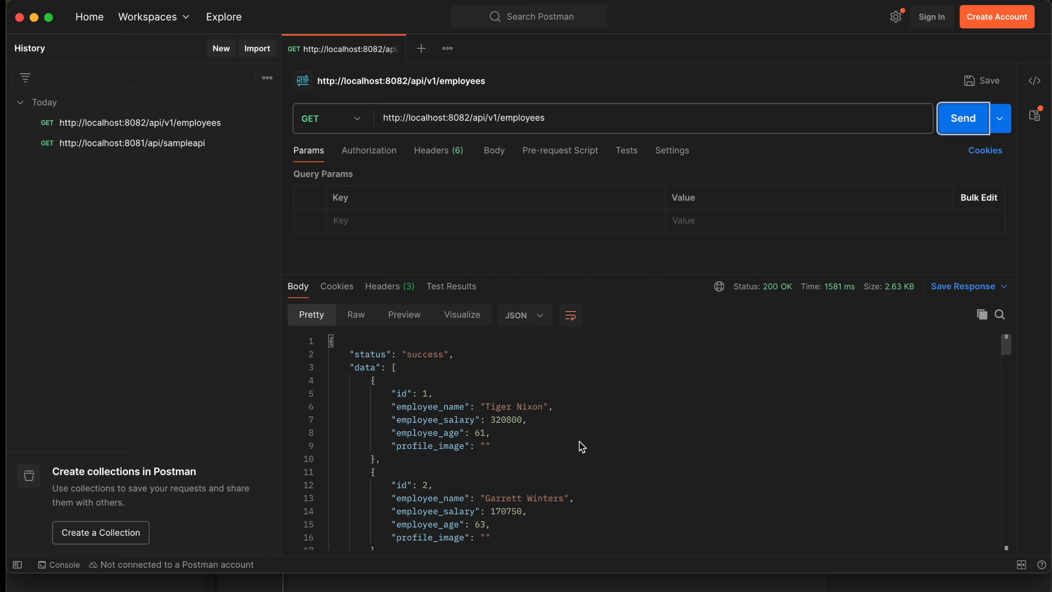
Examine the employee records and their fields in the response body, and switch back to Anypoint Studio
scroll(408, 406, "down", 3)
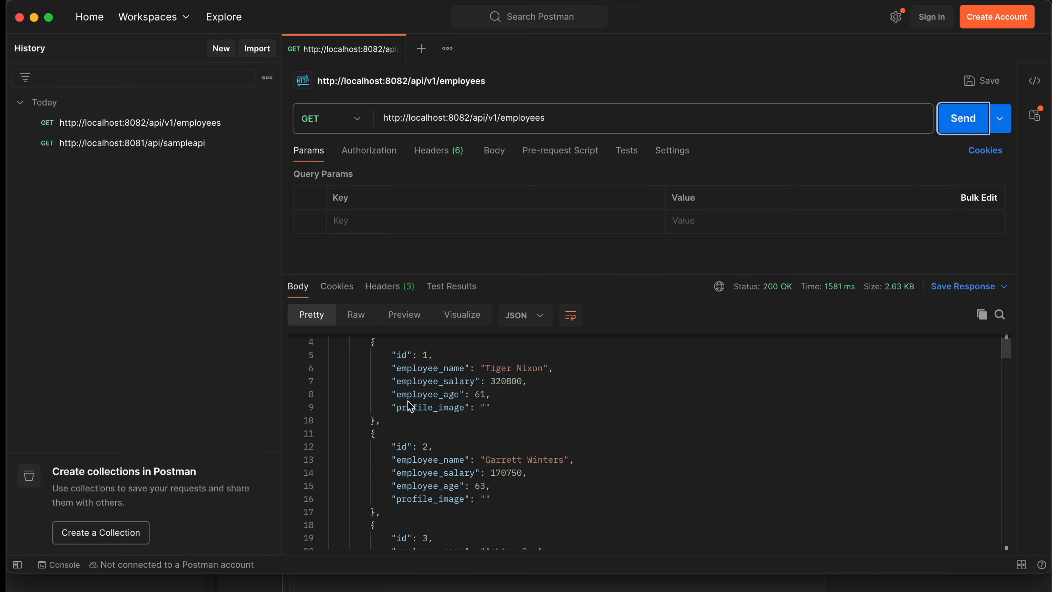
scroll(407, 405, "up", 3)
left_click(387, 355)
left_click_drag(387, 355, 395, 439)
scroll(401, 445, "down", 2)
scroll(406, 445, "up", 1)
left_click(454, 466)
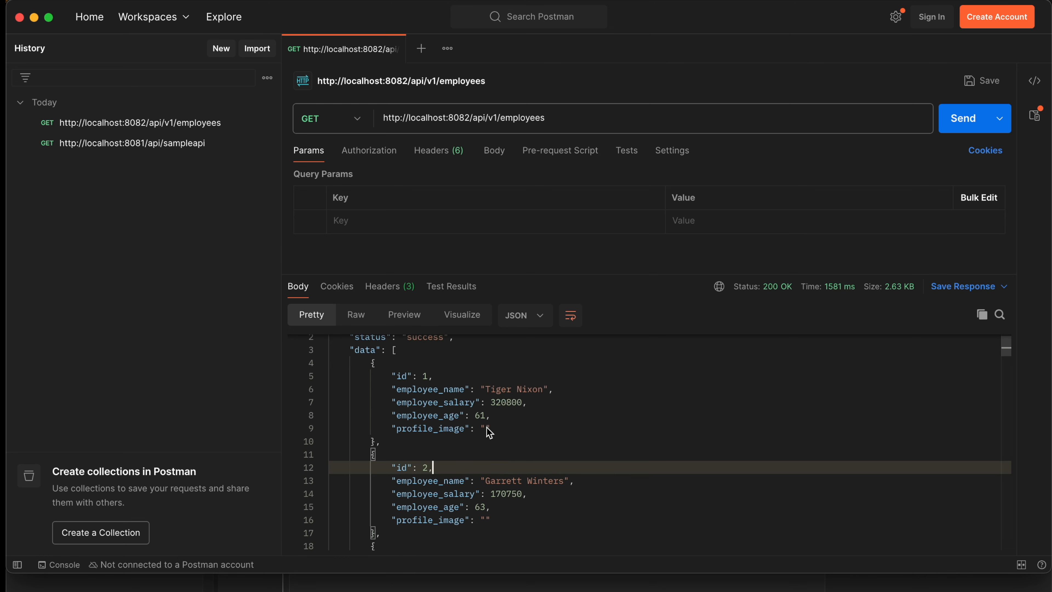
double_click(426, 390)
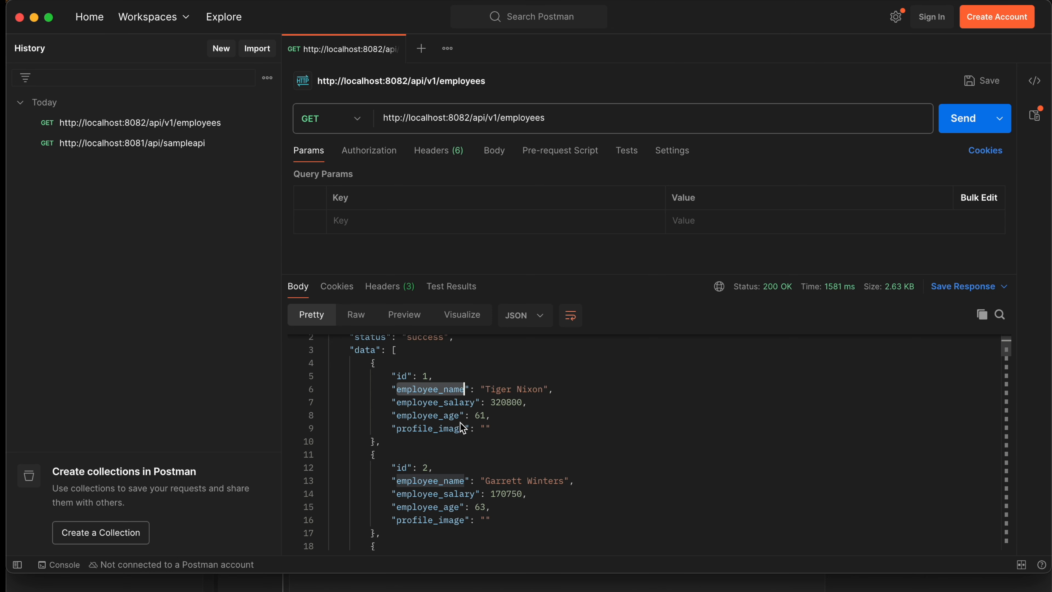
scroll(487, 445, "down", 1)
scroll(489, 447, "down", 20)
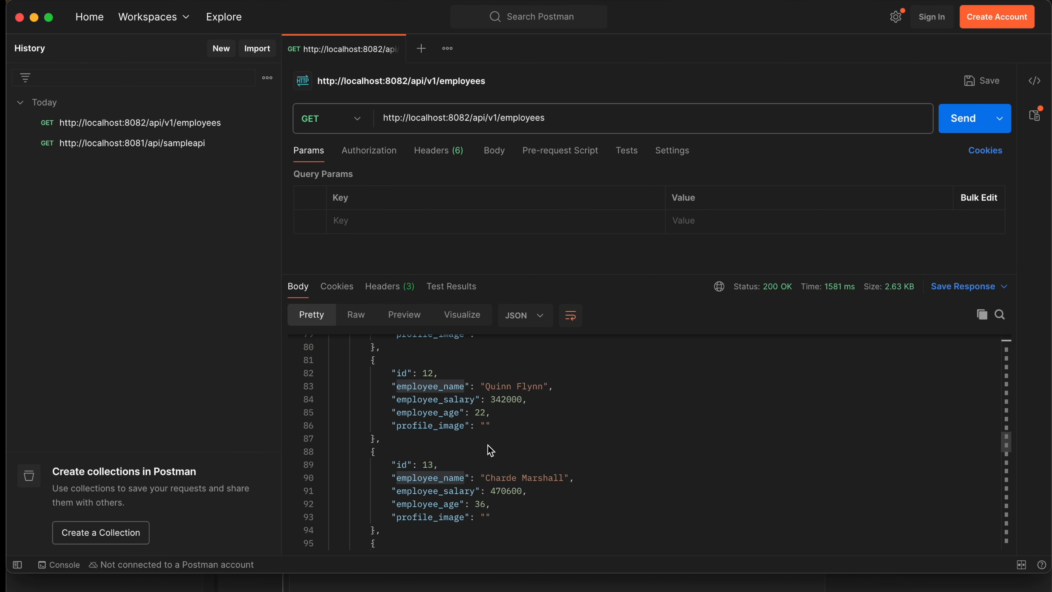
key("super+Tab")
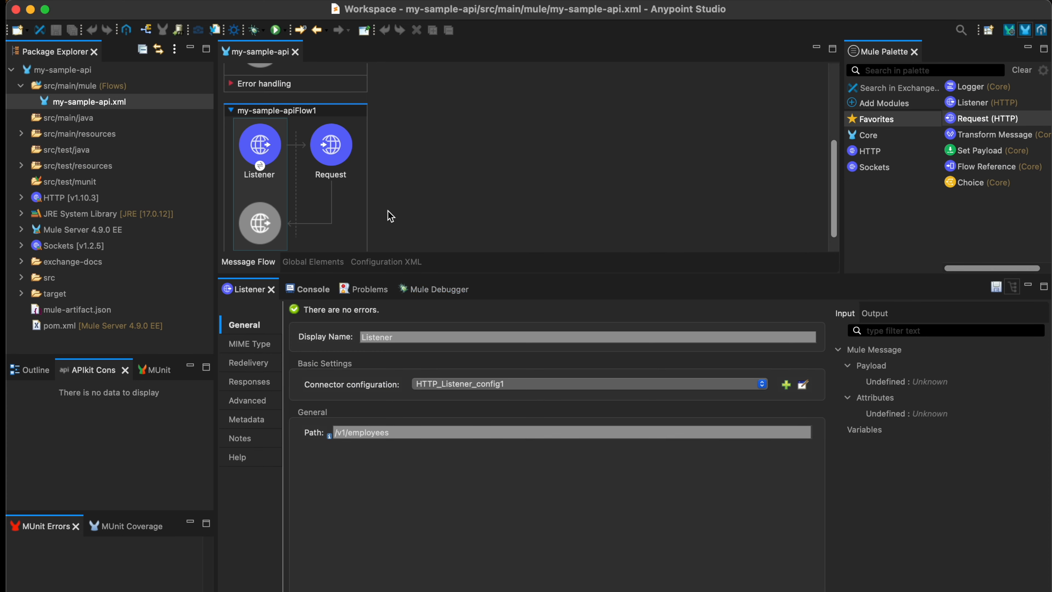